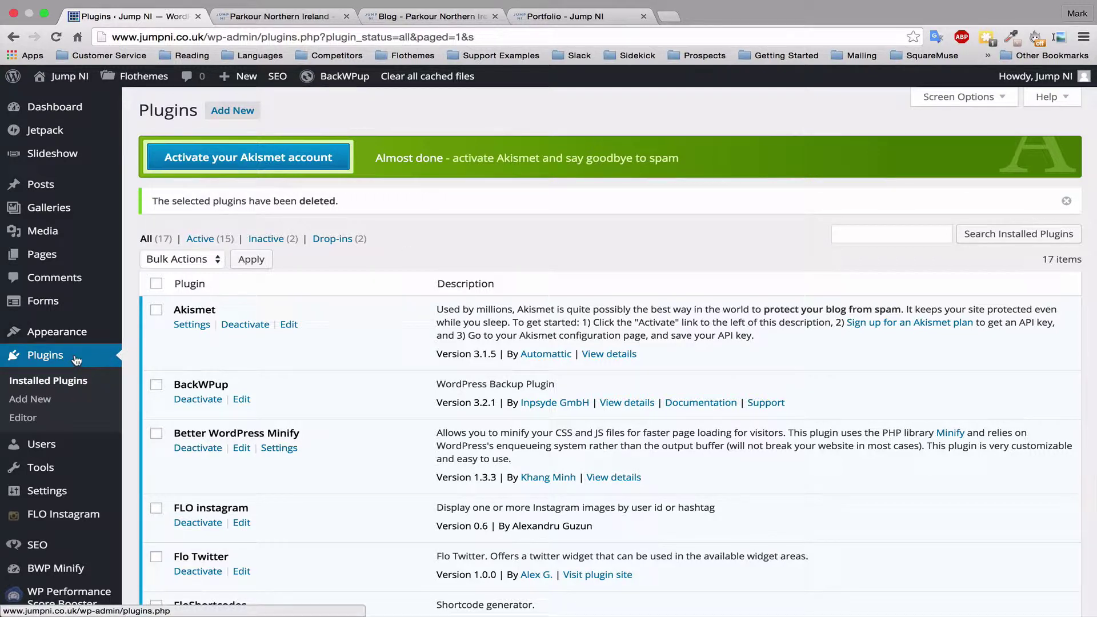
Go from the installed plugins list to WordPress's Add New plugins page.
left_click(243, 116)
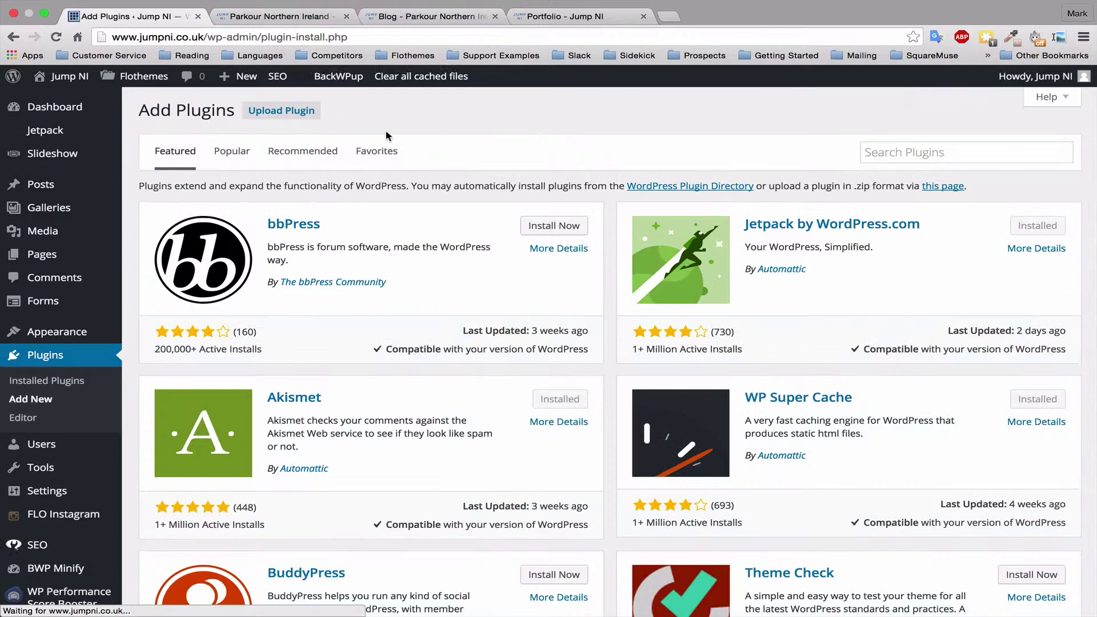
Choose flo-lightroom-wp.zip from Desktop > flo-lr as the plugin file to upload.
left_click(281, 114)
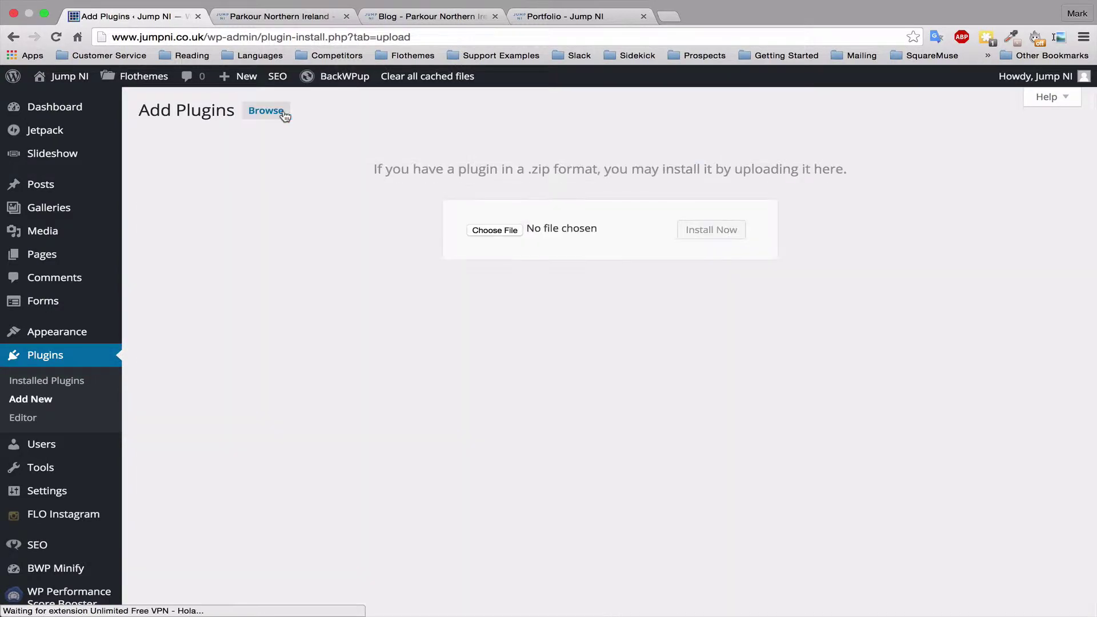
left_click(481, 231)
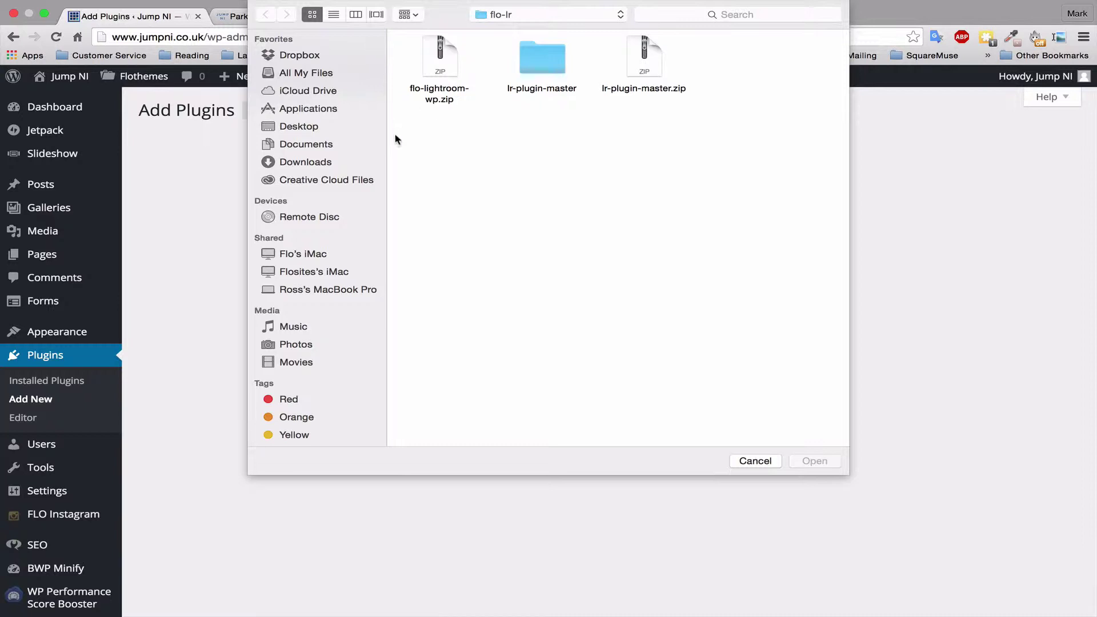
left_click(318, 148)
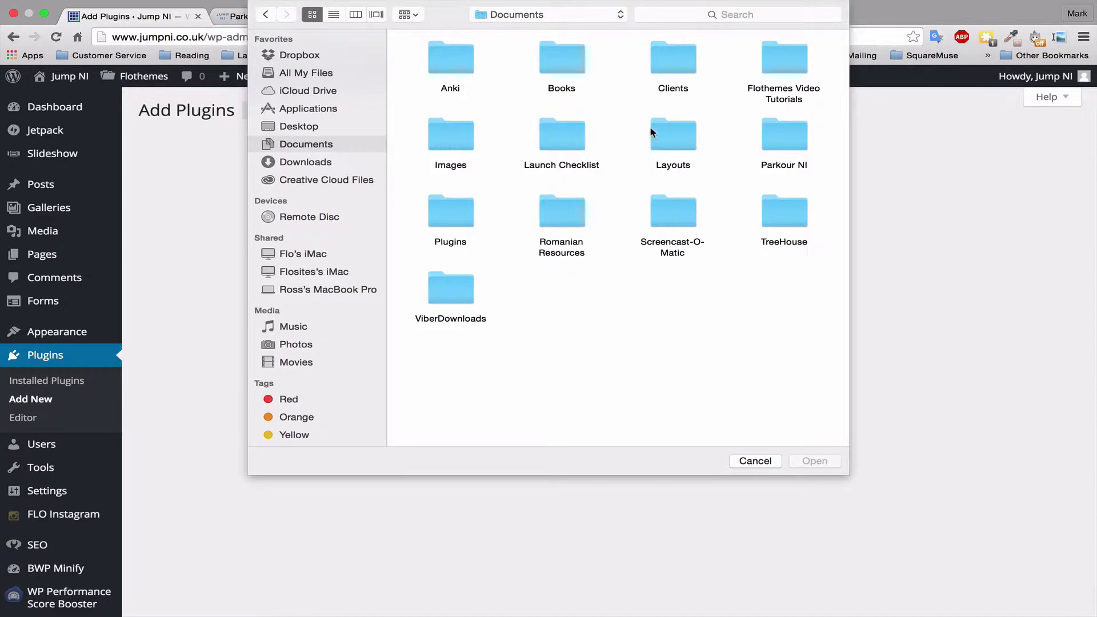
left_click(306, 128)
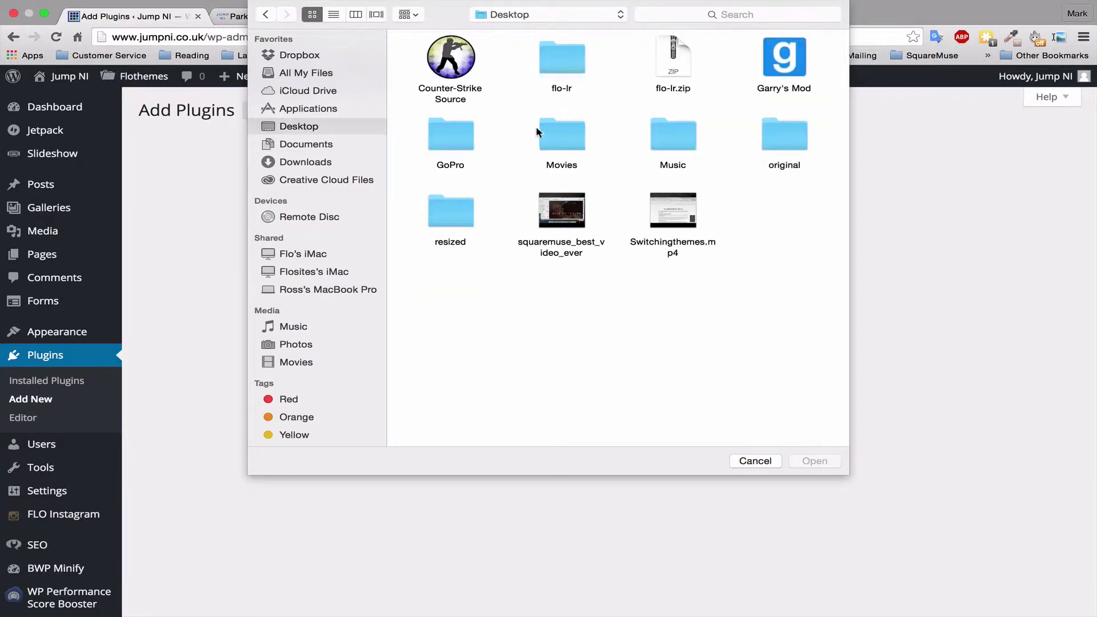
double_click(564, 58)
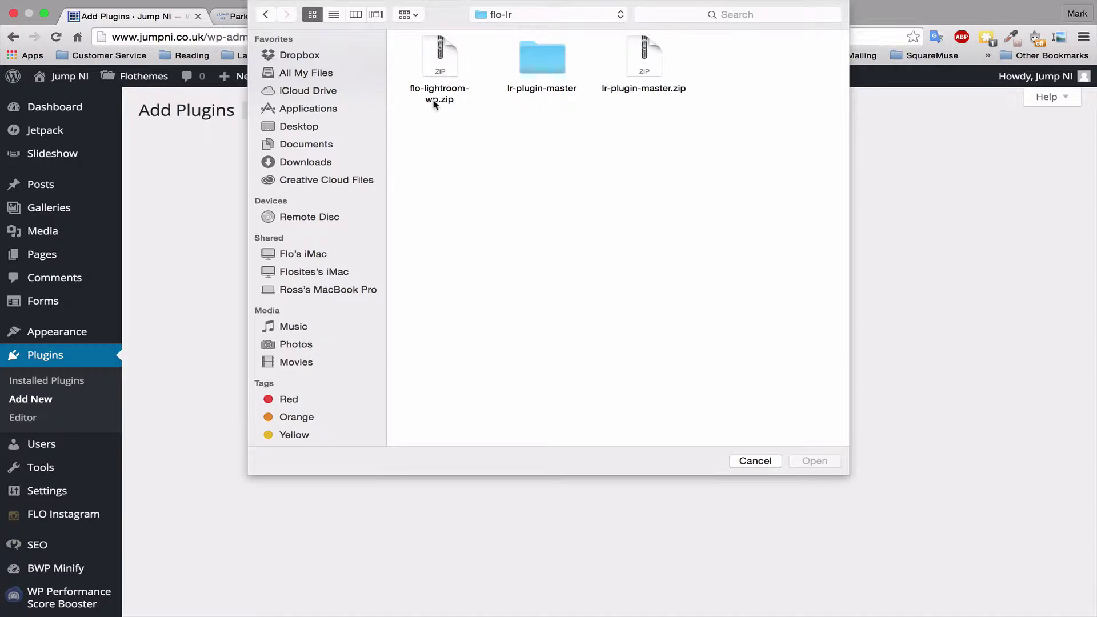
left_click(444, 62)
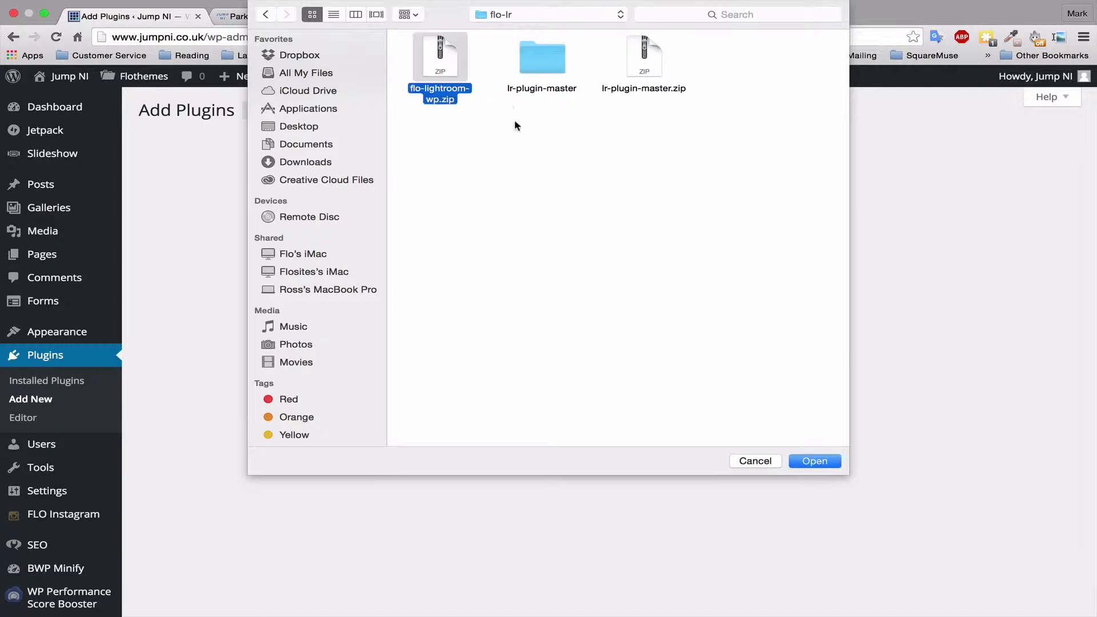
left_click(822, 461)
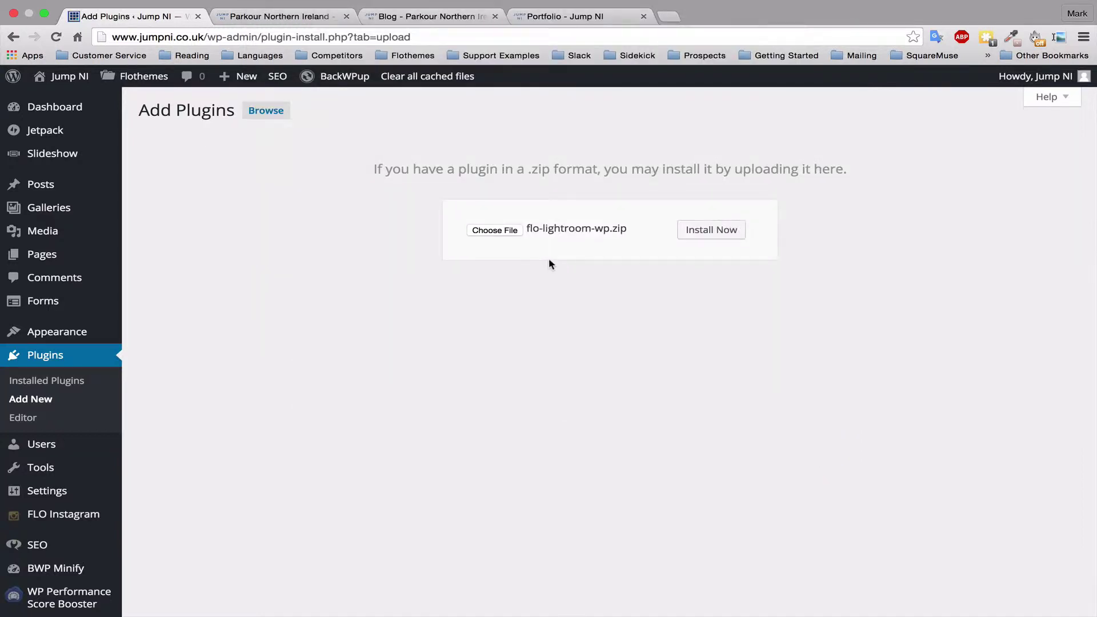
Install and activate the FloLR plugin uploaded from flo-lightroom-wp.zip.
left_click(707, 231)
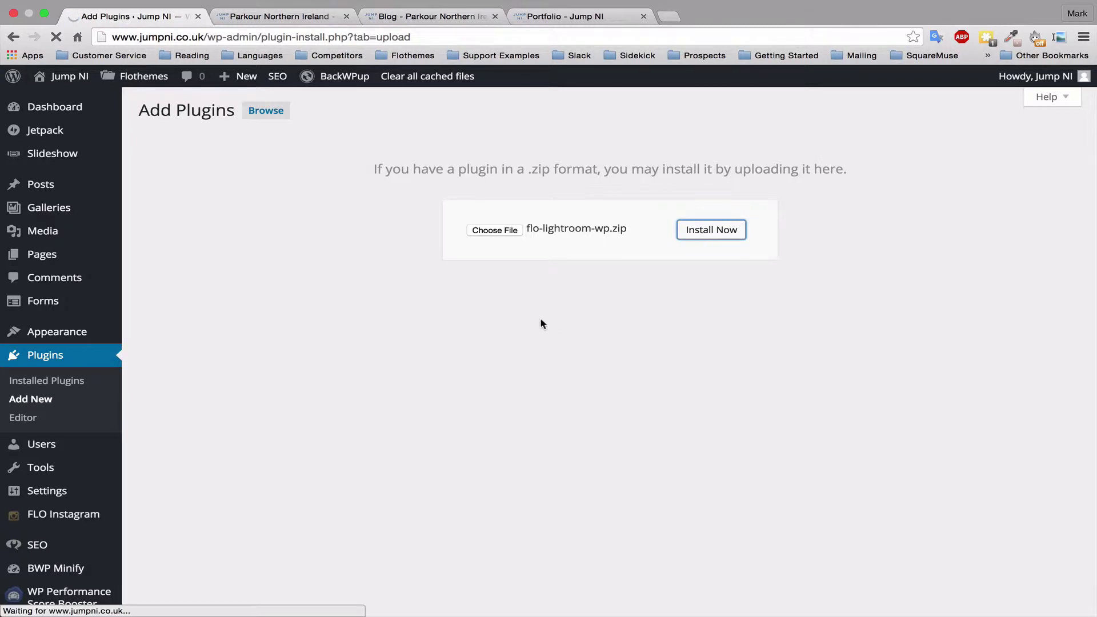
left_click(182, 206)
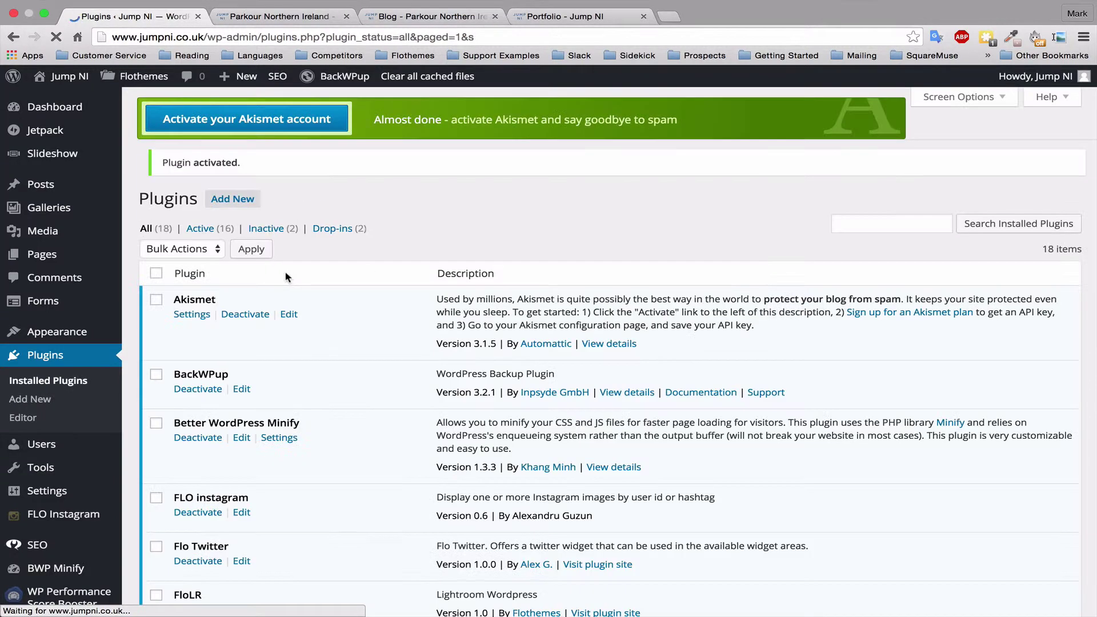
scroll(136, 325, "down", 2)
scroll(135, 325, "down", 5)
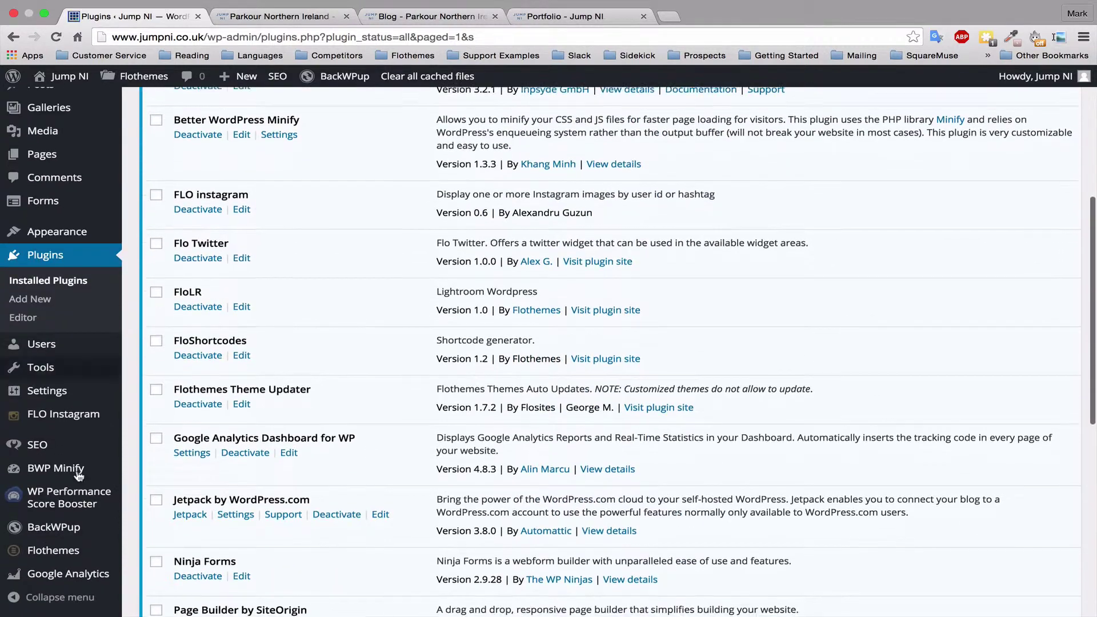
mouse_move(57, 391)
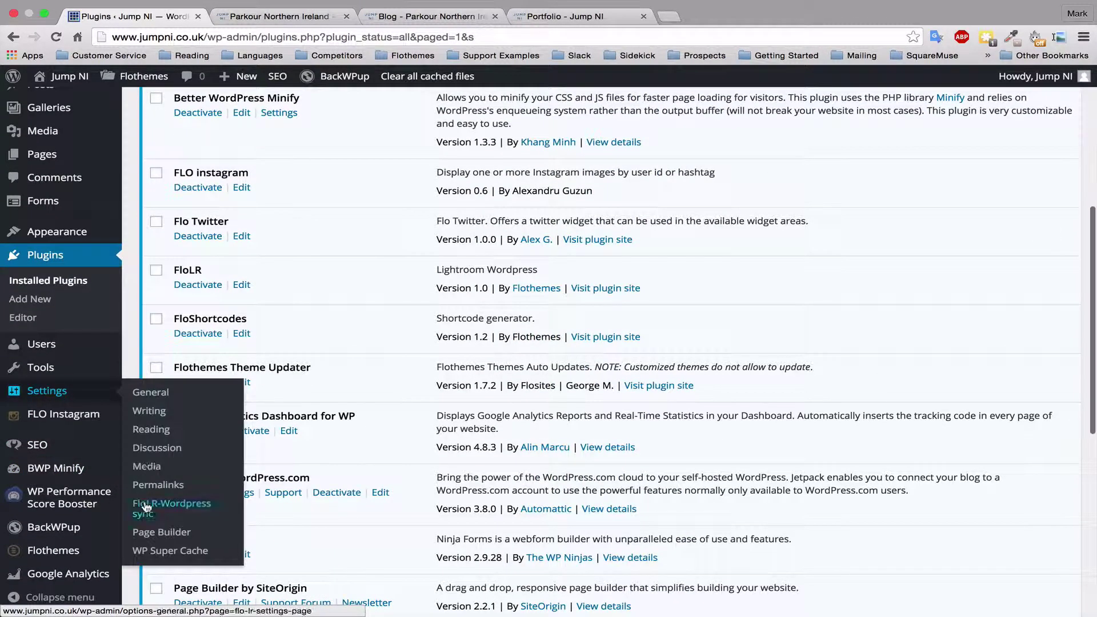
Generate a new FloLR-Wordpress sync access key, save the settings, and switch to Lightroom.
left_click(182, 506)
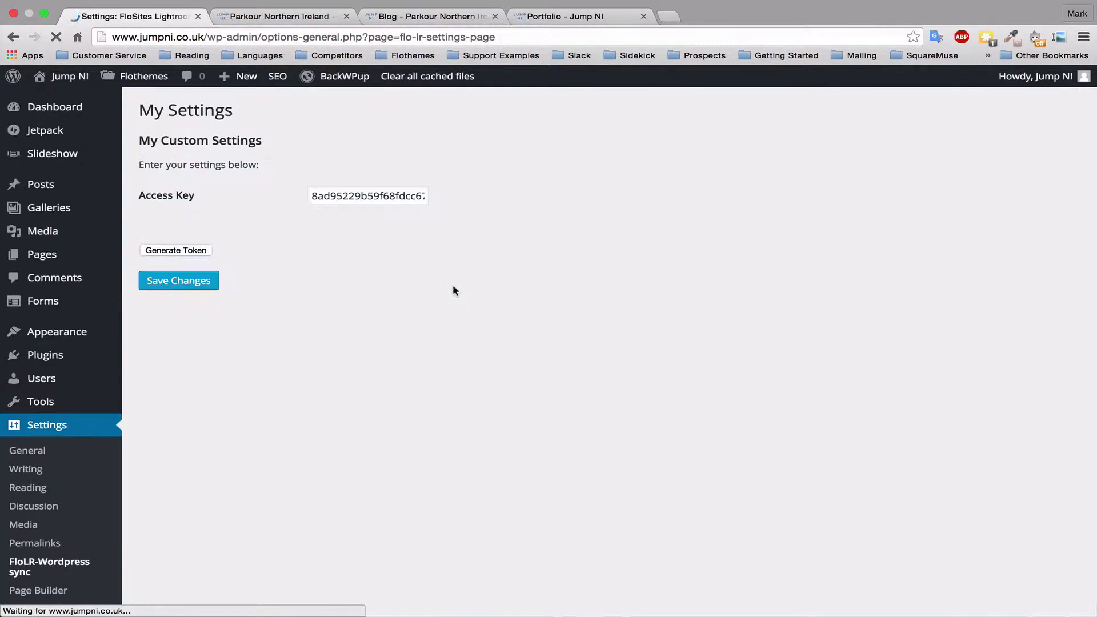
left_click(177, 250)
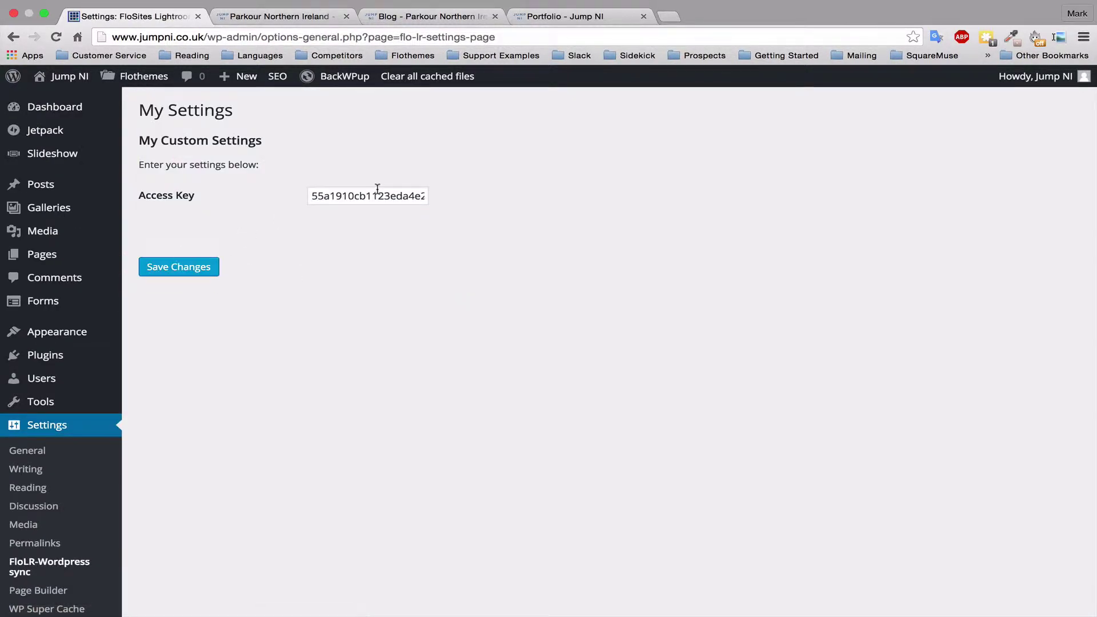
left_click(351, 195)
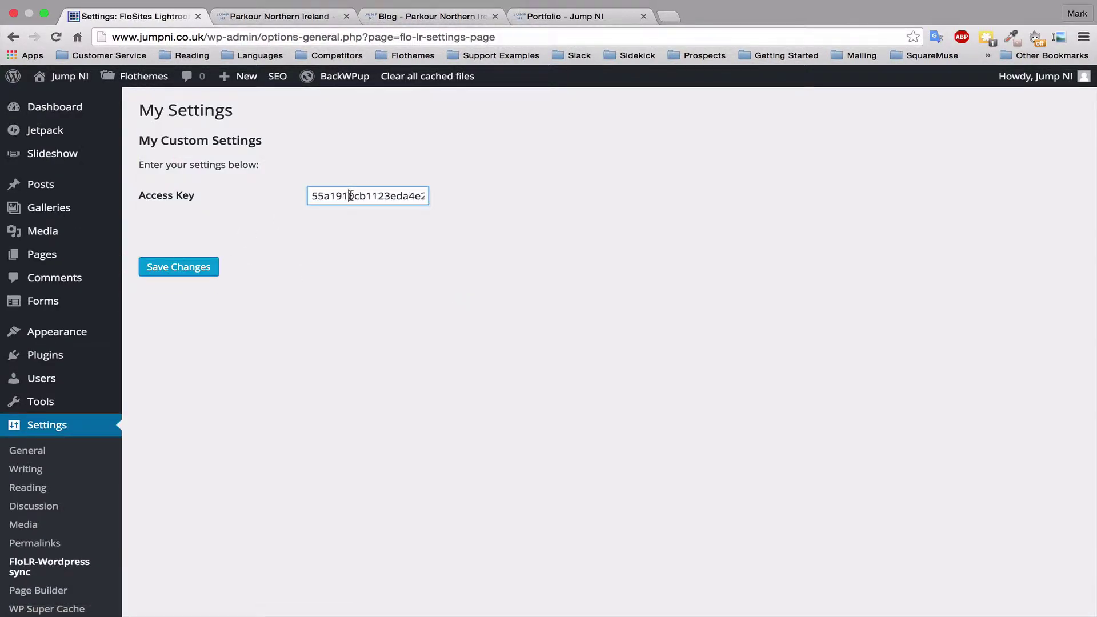
double_click(383, 195)
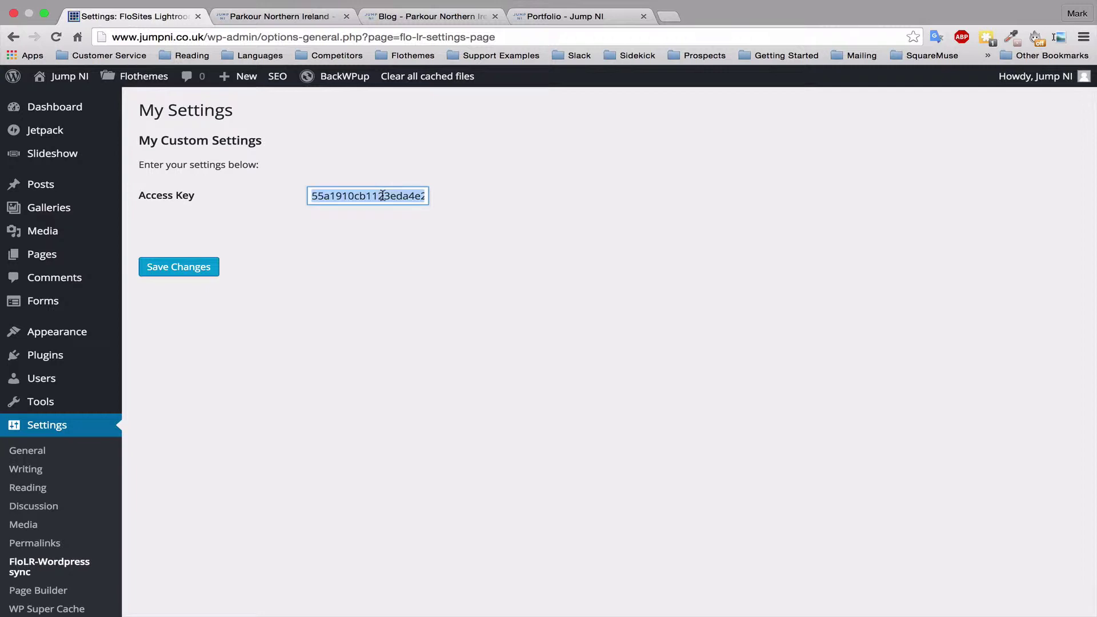
left_click(361, 231)
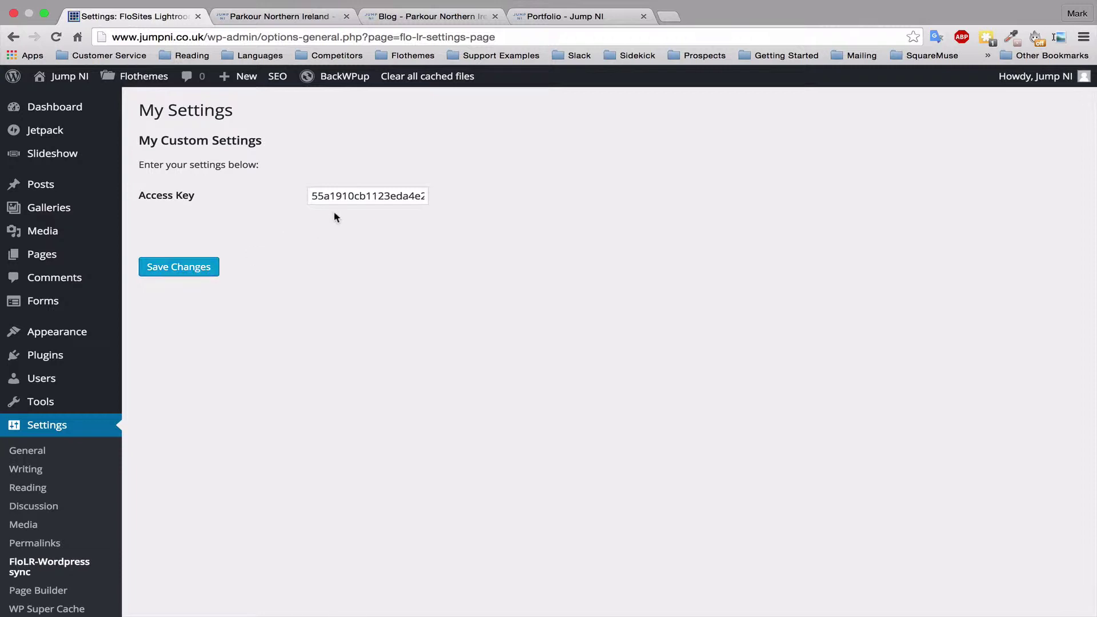
left_click(192, 270)
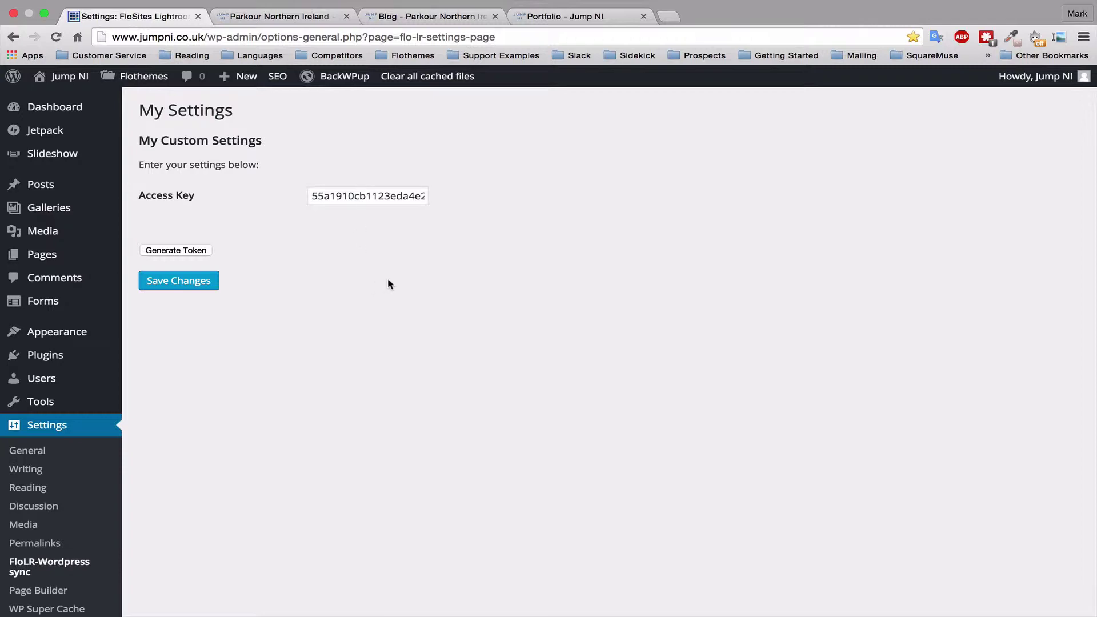
key("super+Tab")
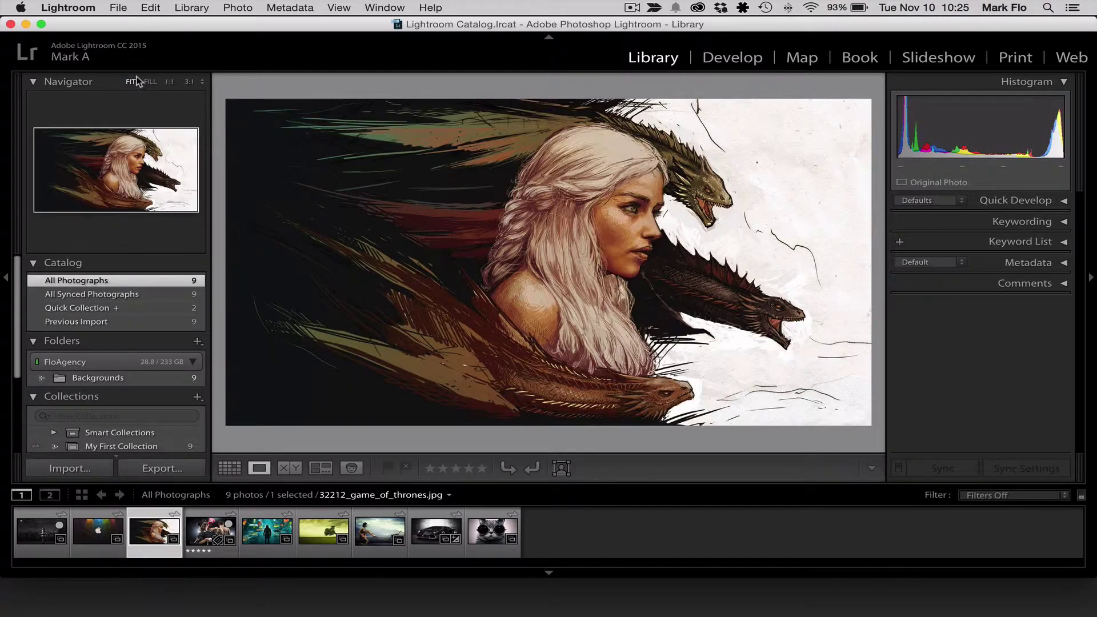
Open Lightroom's Plug-in Manager from the File menu.
left_click(119, 9)
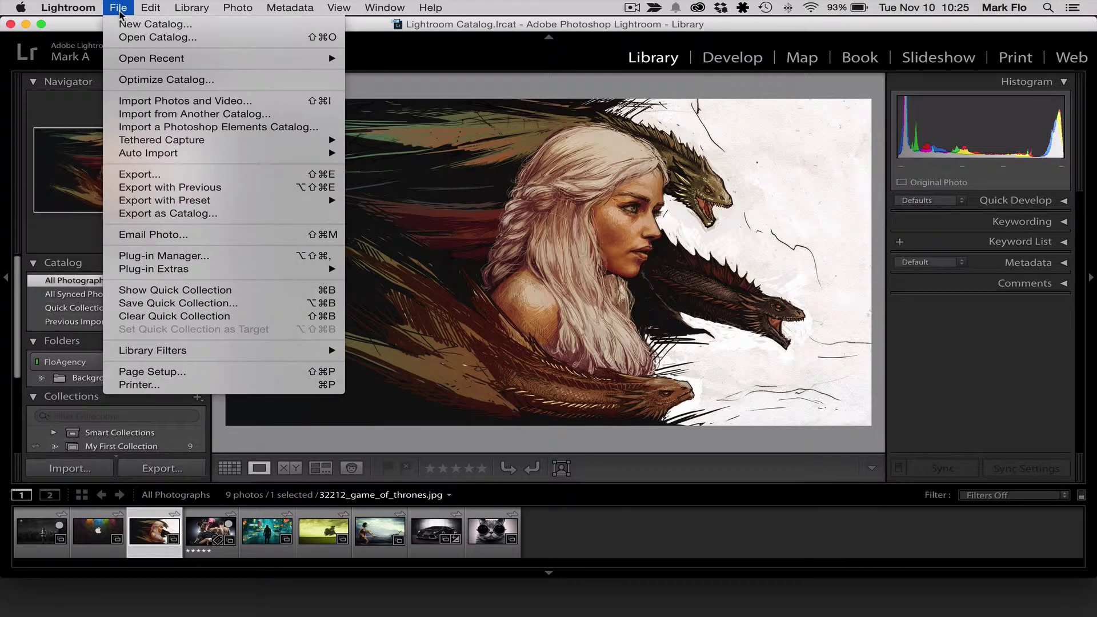
left_click(164, 256)
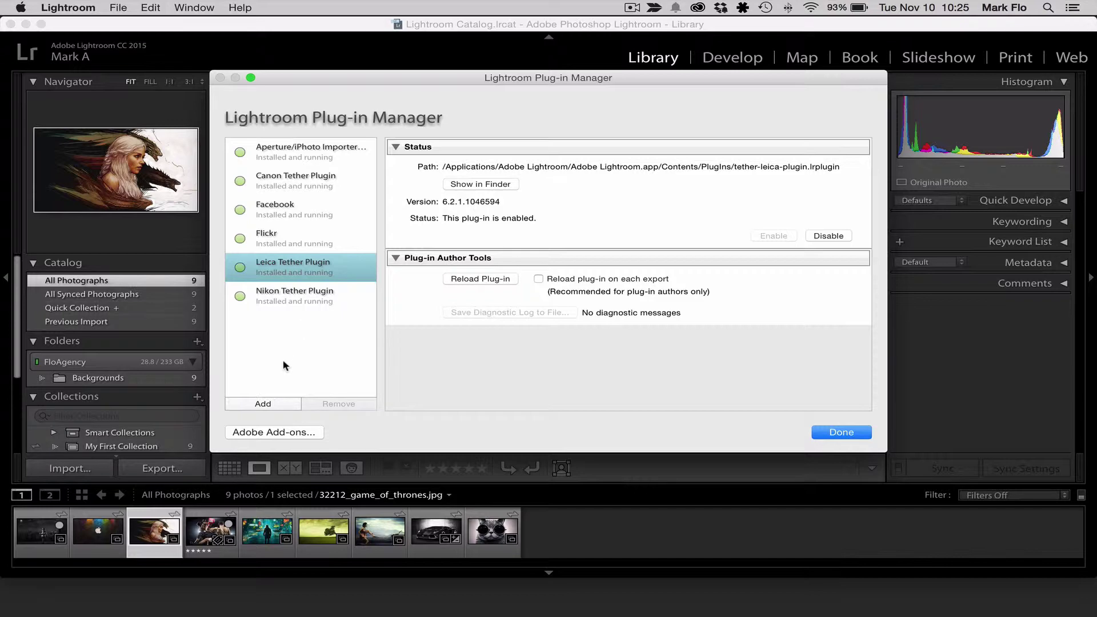
Add the LR.lrdevplugin plug-in from the lr-plugin-master folder, then close the Plug-in Manager.
left_click(264, 403)
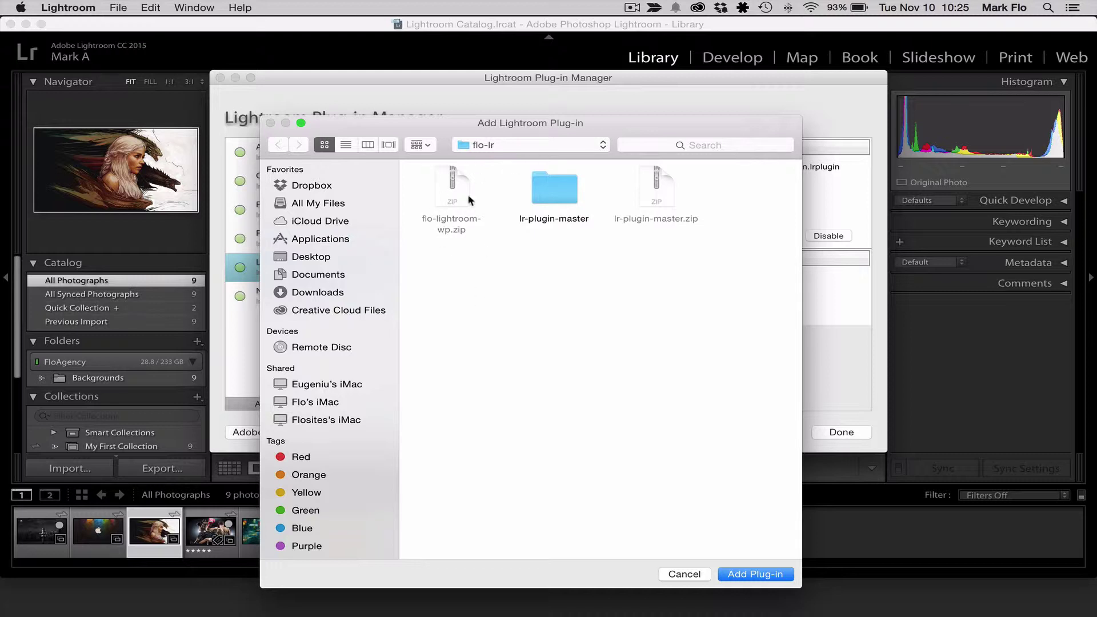
left_click(527, 148)
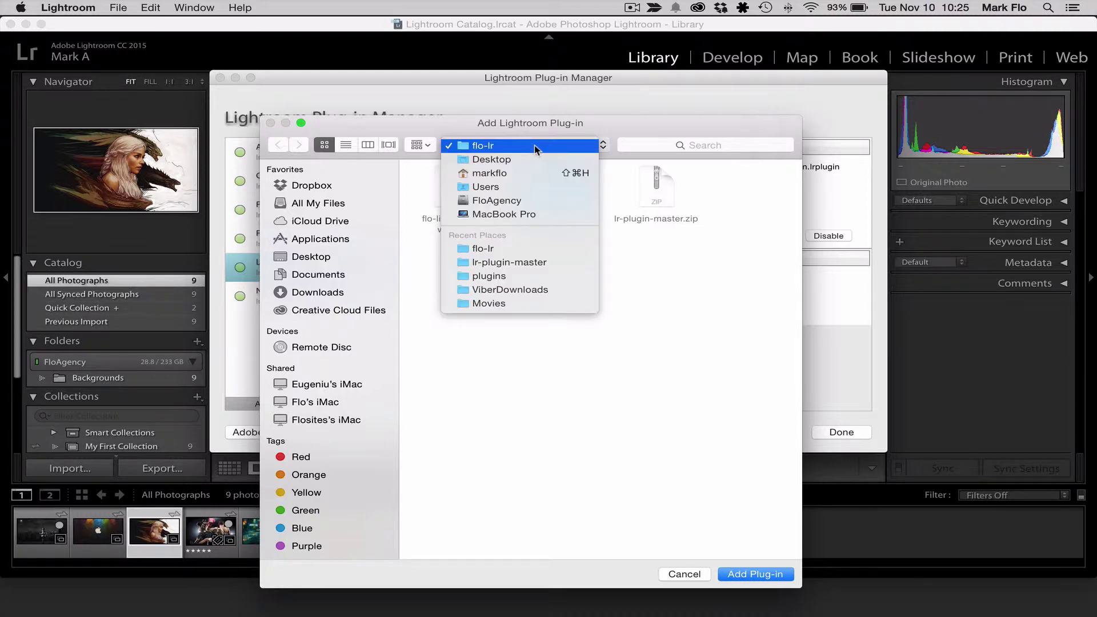
left_click(536, 149)
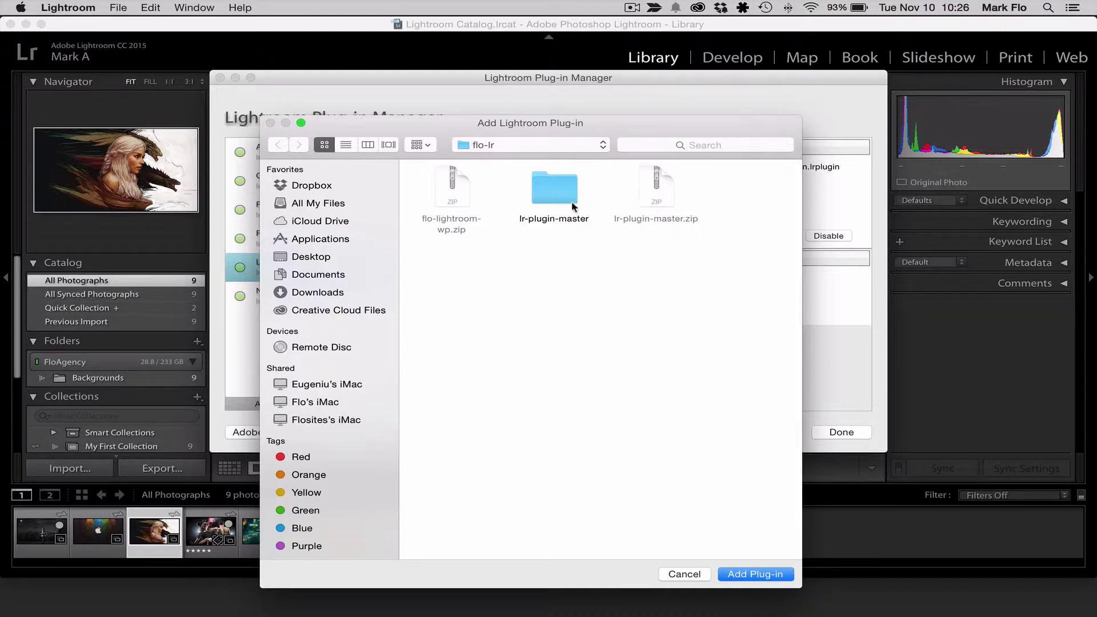
double_click(547, 192)
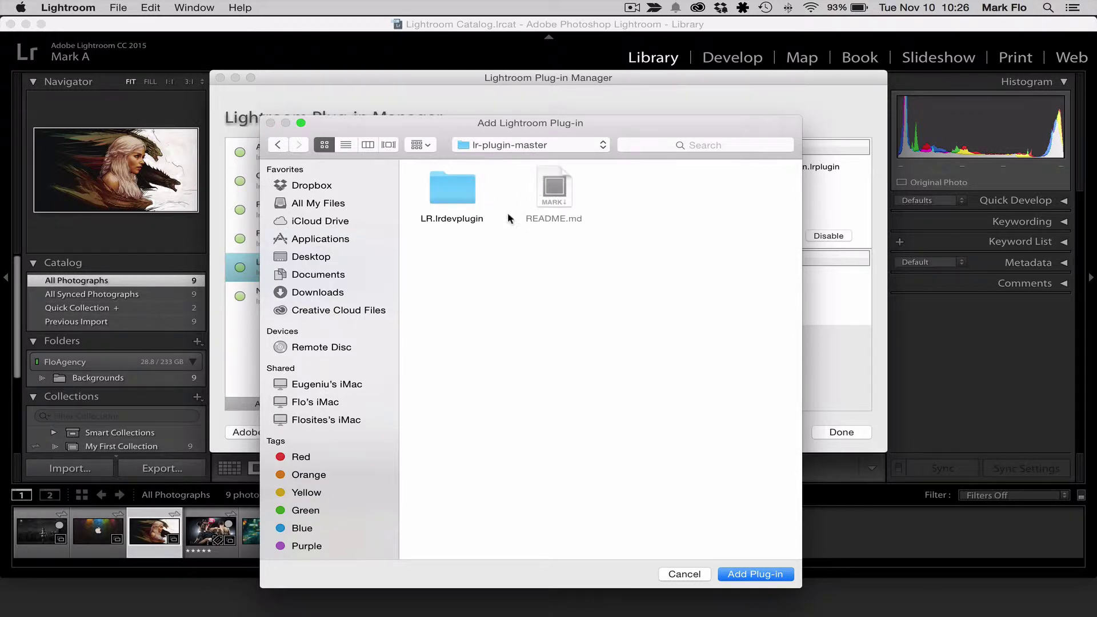
left_click(451, 194)
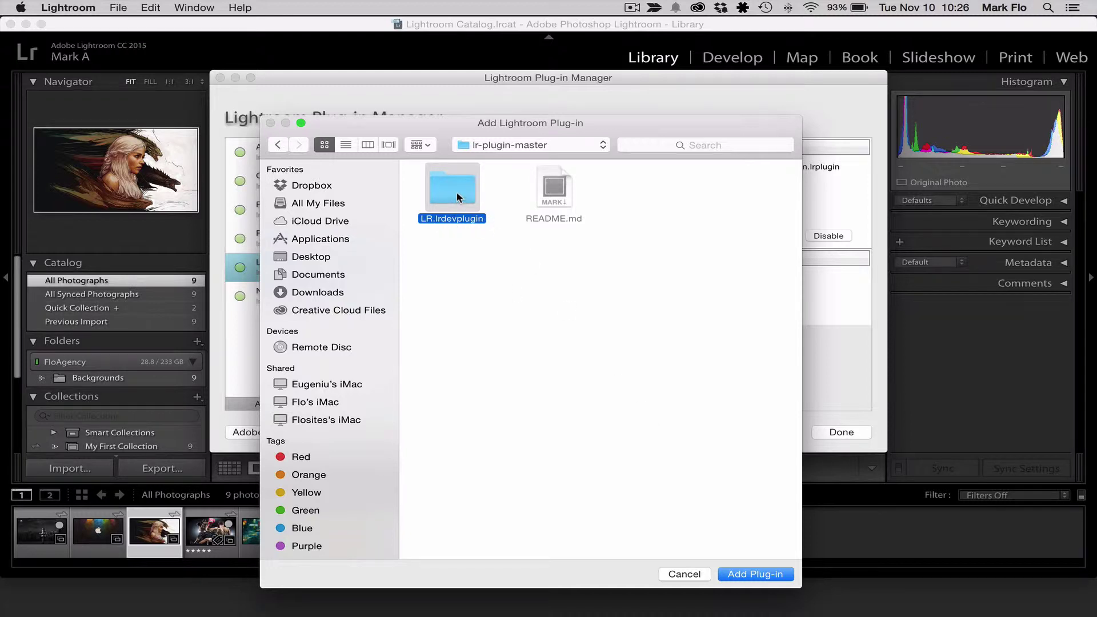
left_click(755, 574)
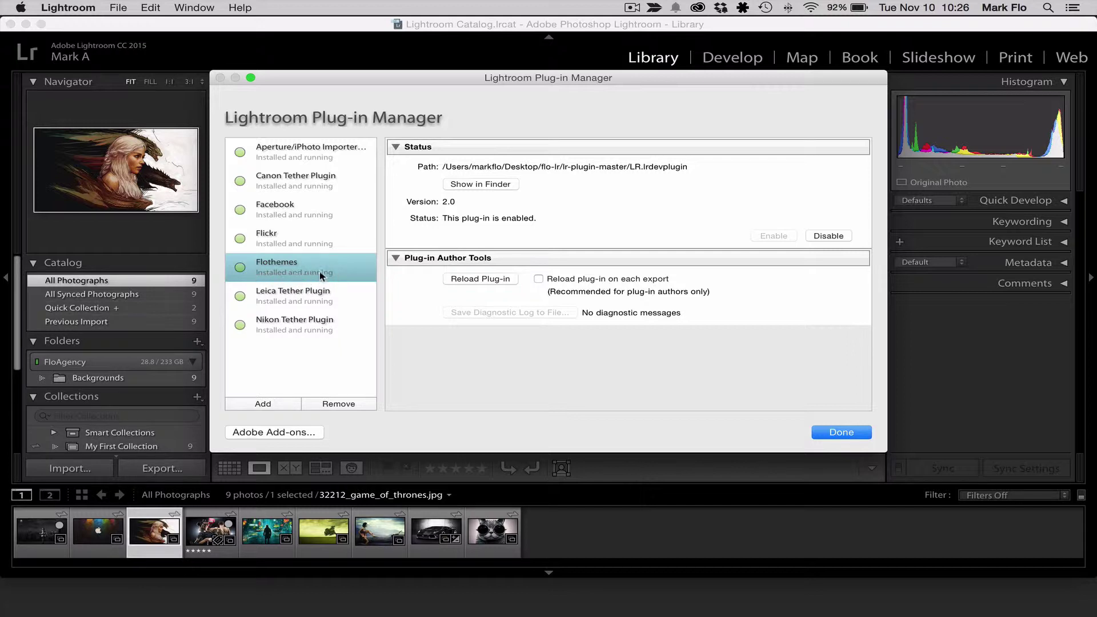
left_click(842, 432)
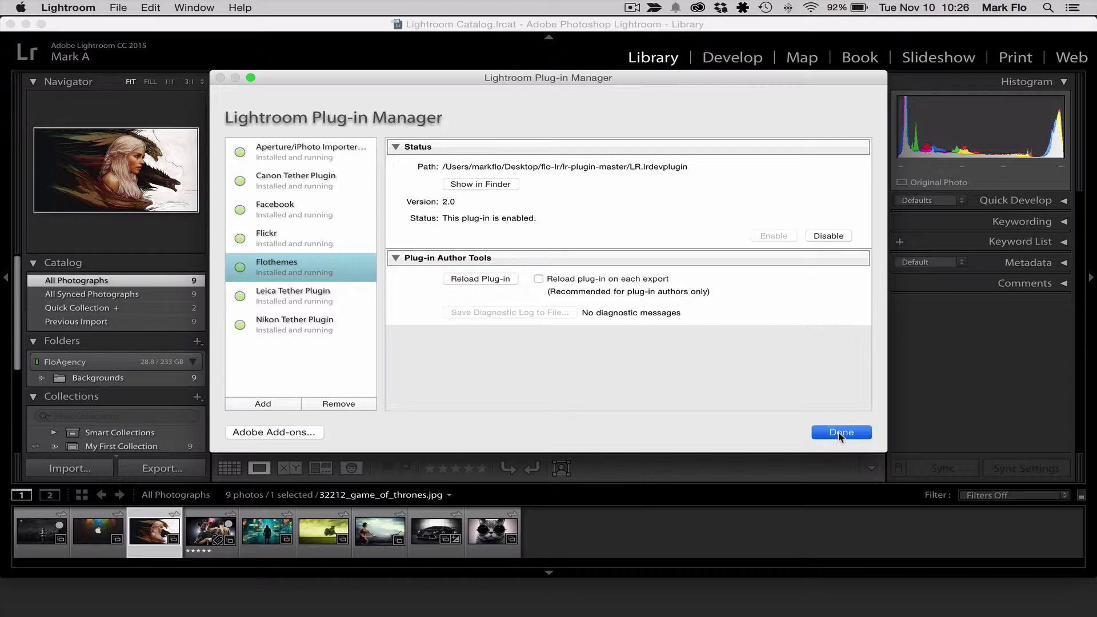
Scroll to Publish Services and start setting up the Flothemes service.
scroll(142, 278, "down", 5)
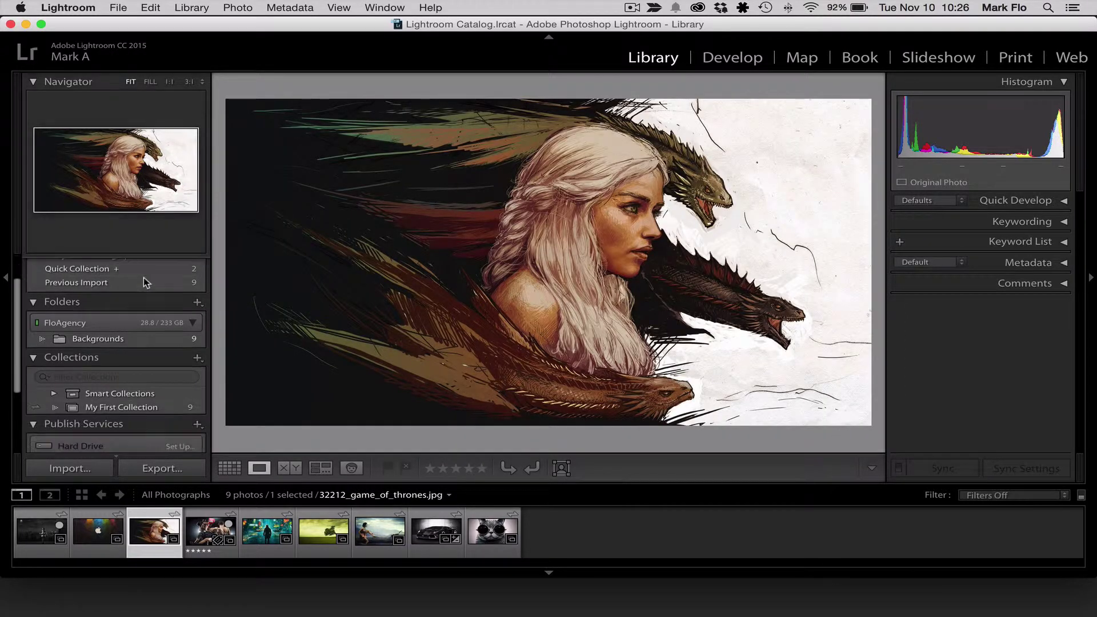
scroll(176, 314, "down", 1)
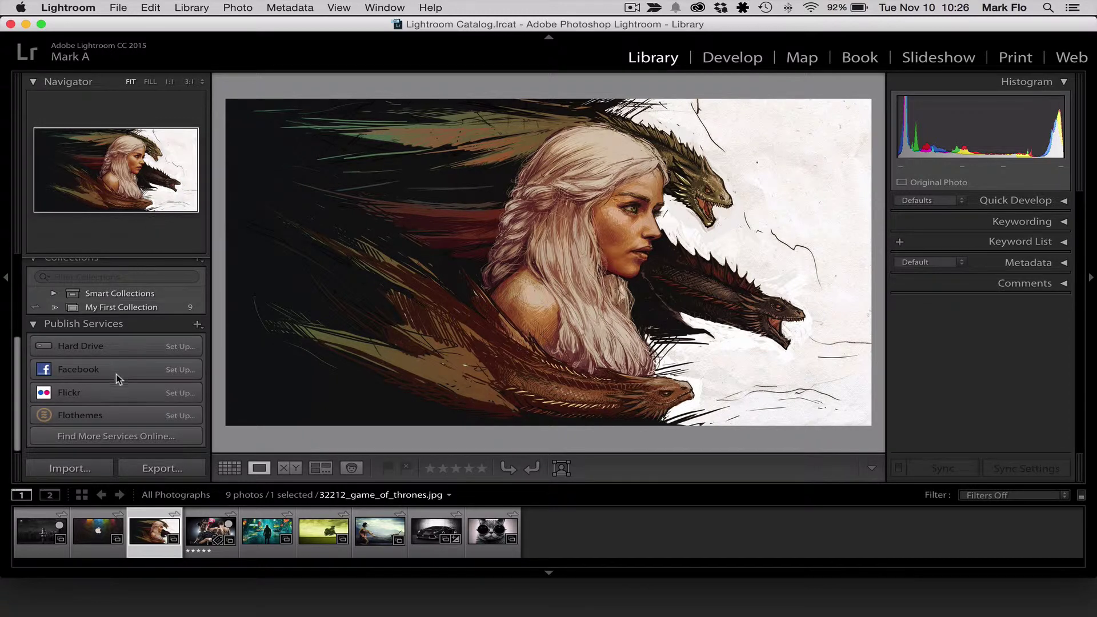
left_click(182, 415)
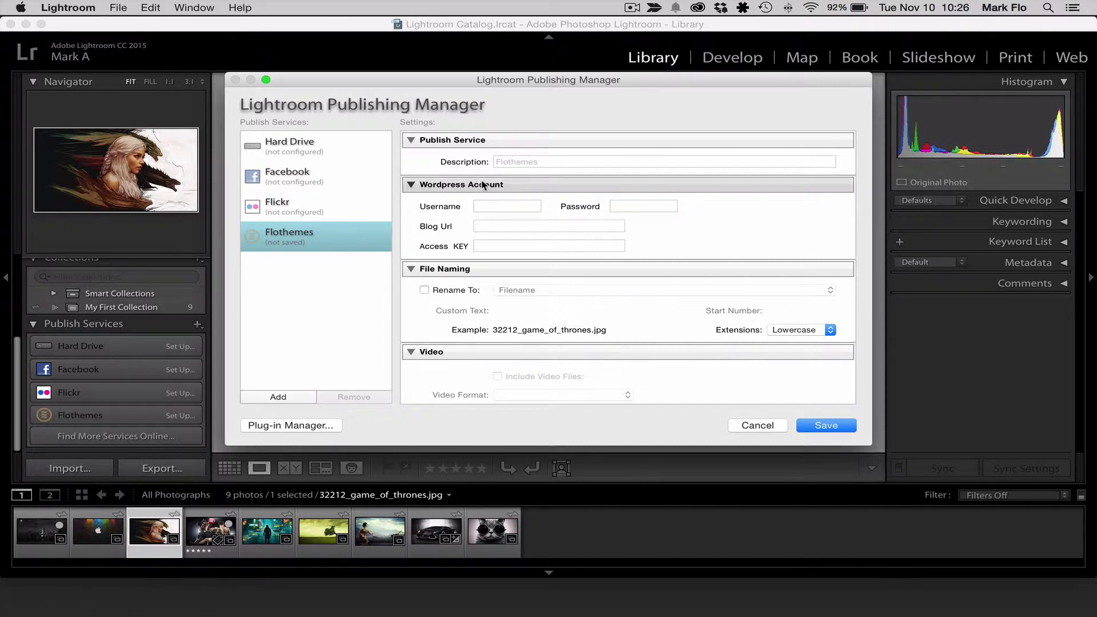
left_click(523, 161)
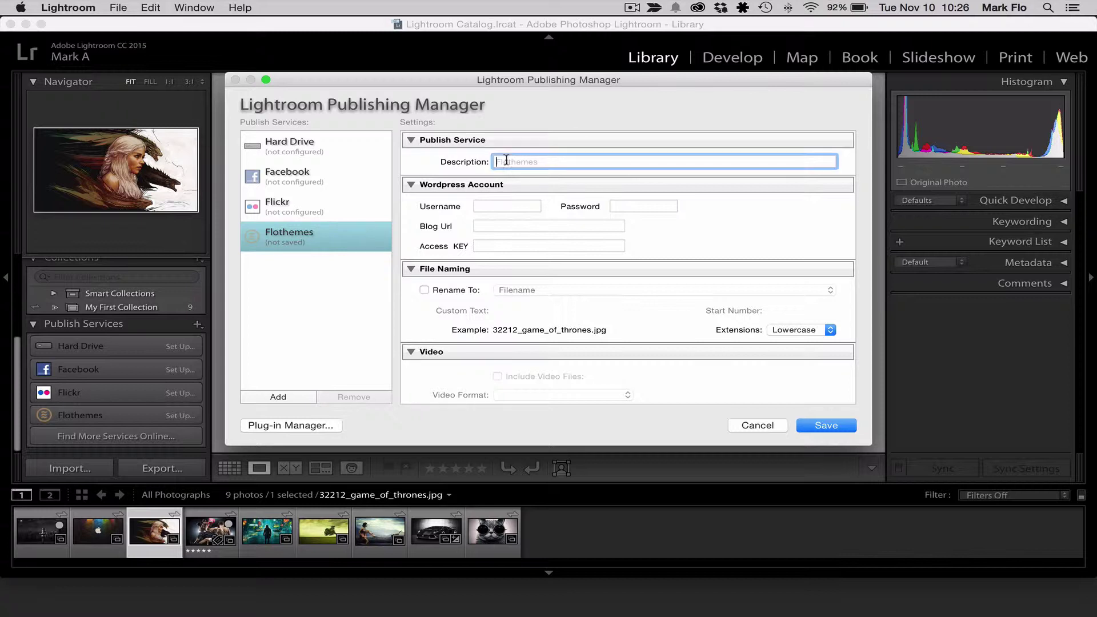
type("Flothemes")
left_click(491, 207)
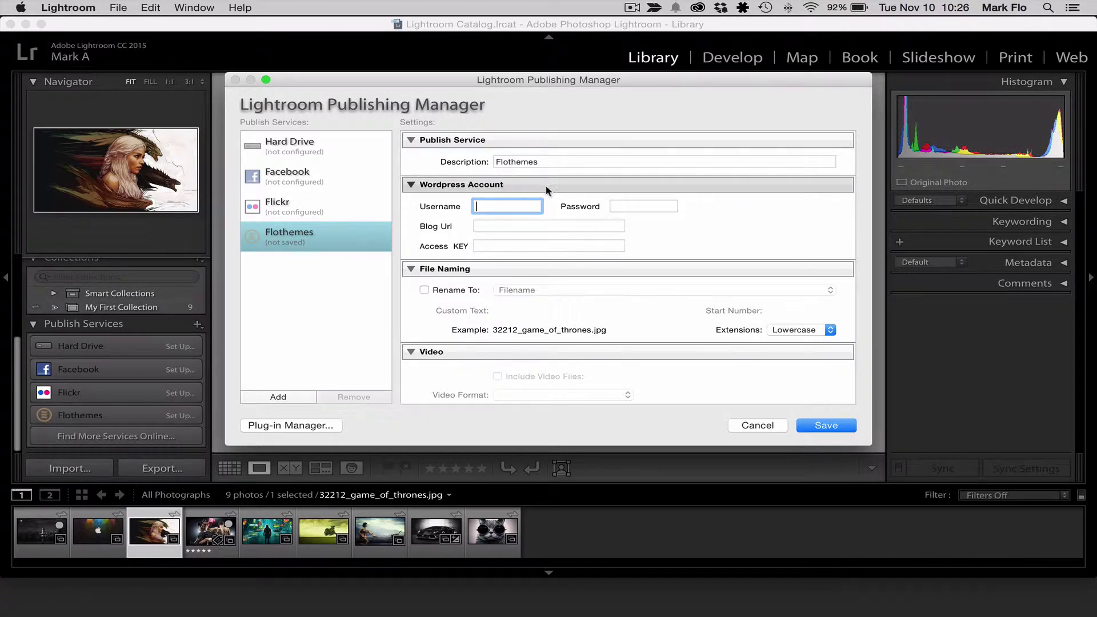
type("u")
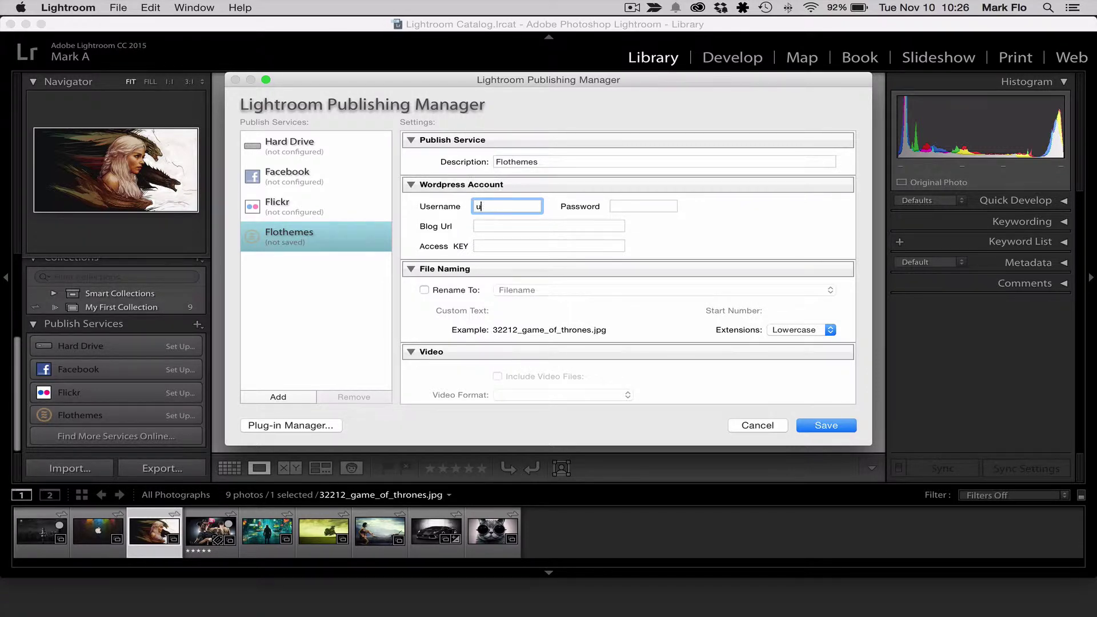
type("sername")
key("Tab")
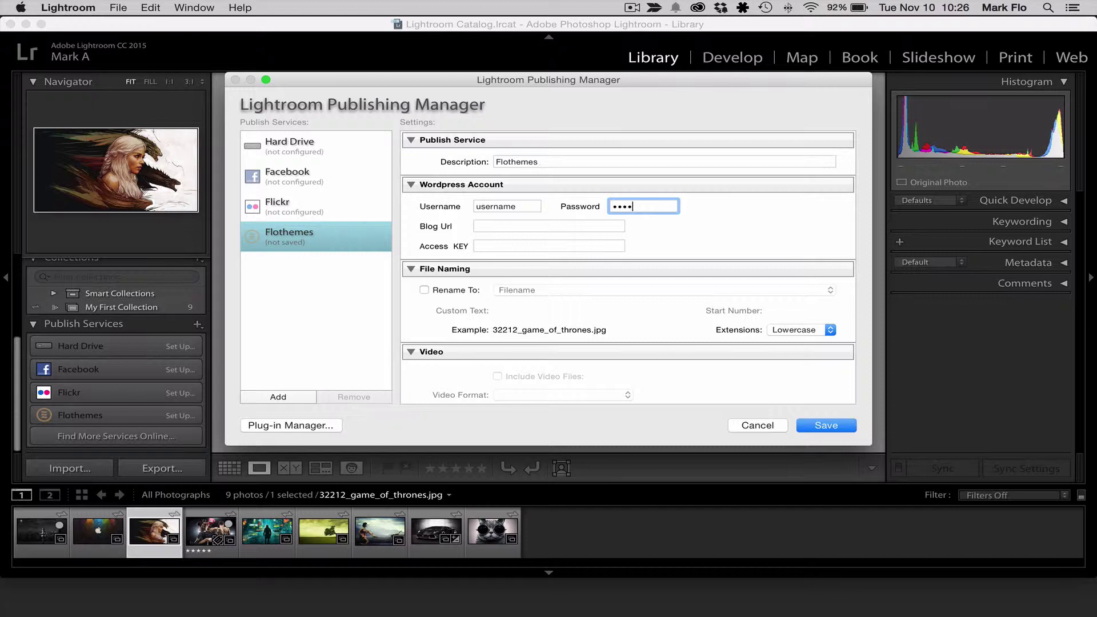
left_click(549, 226)
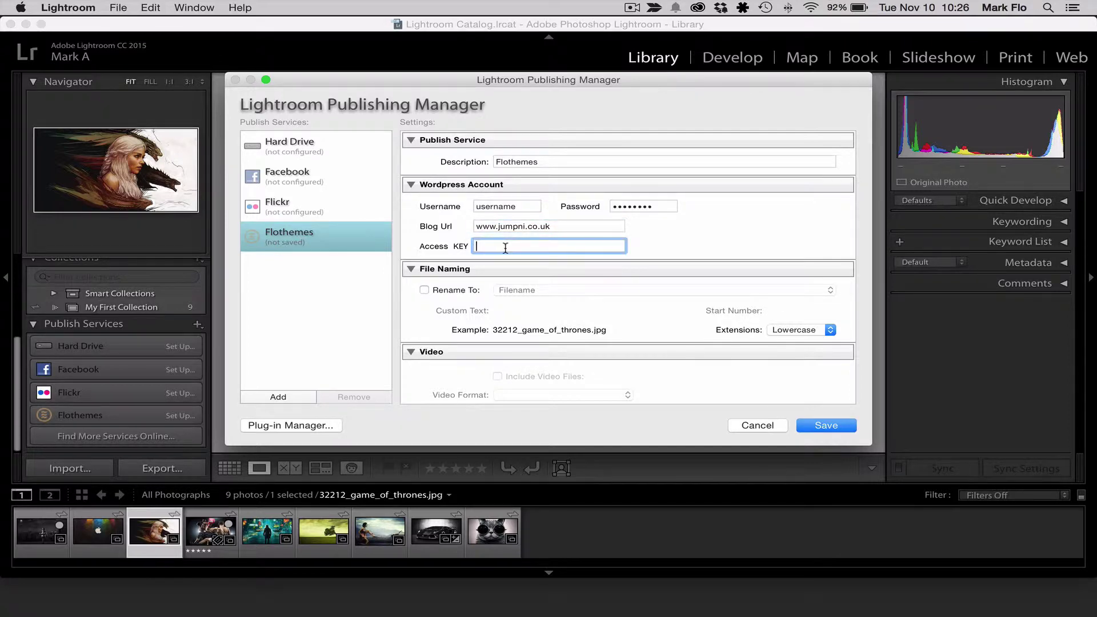
Copy the access key from WordPress's FloLR settings and paste it into Lightroom's Access KEY field.
key("super+Tab")
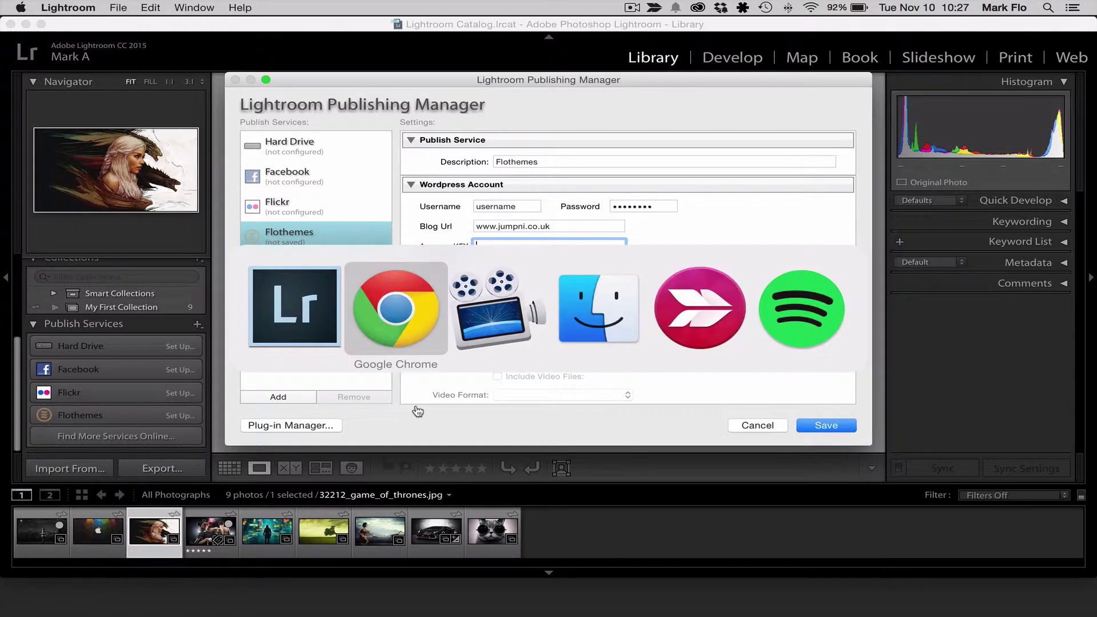
left_click(337, 194)
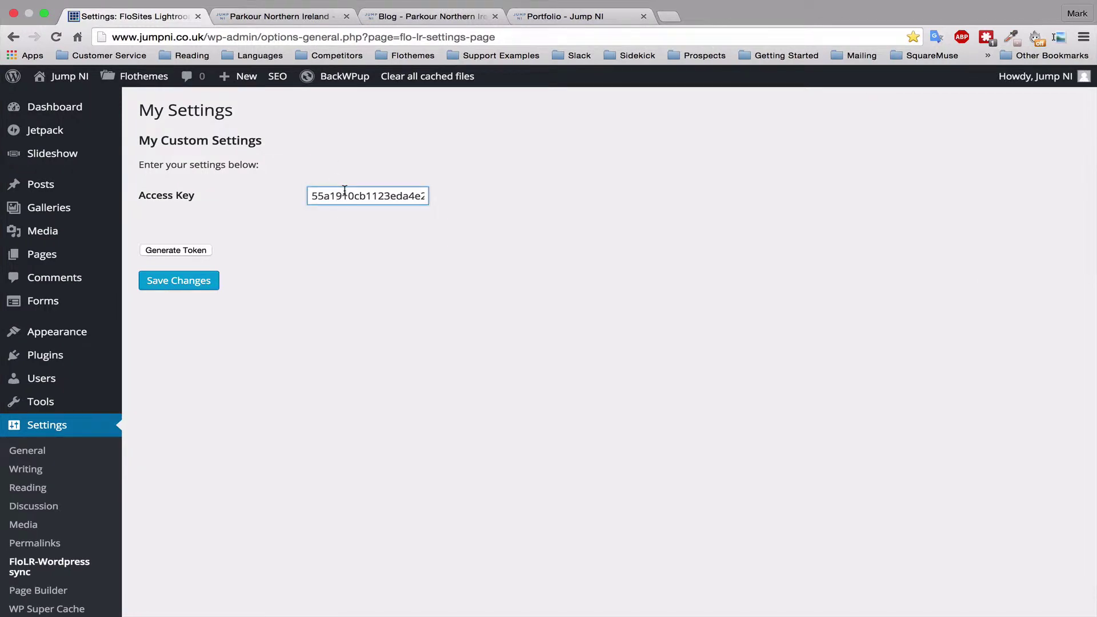
key("super+a")
key("super+Tab")
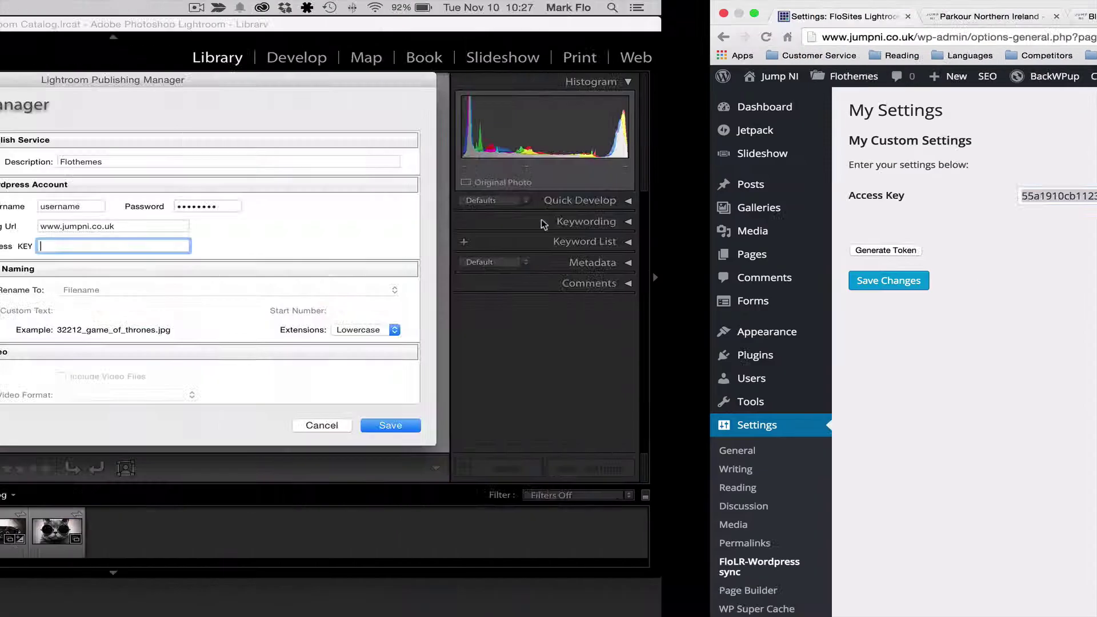
type("2f")
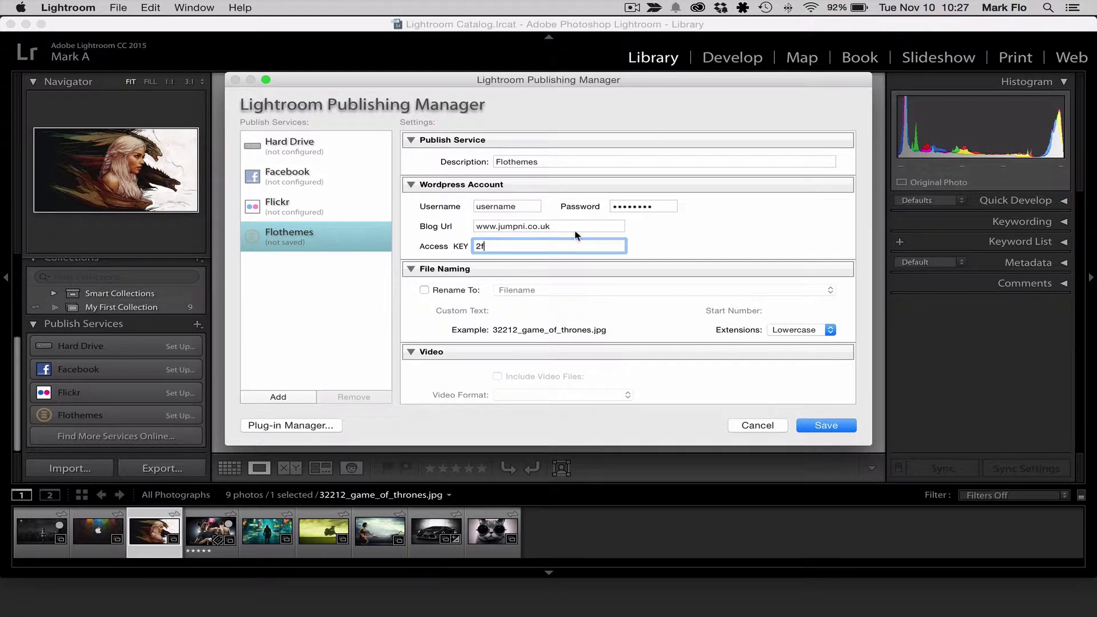
key("super+a")
key("super+v")
key("super+a")
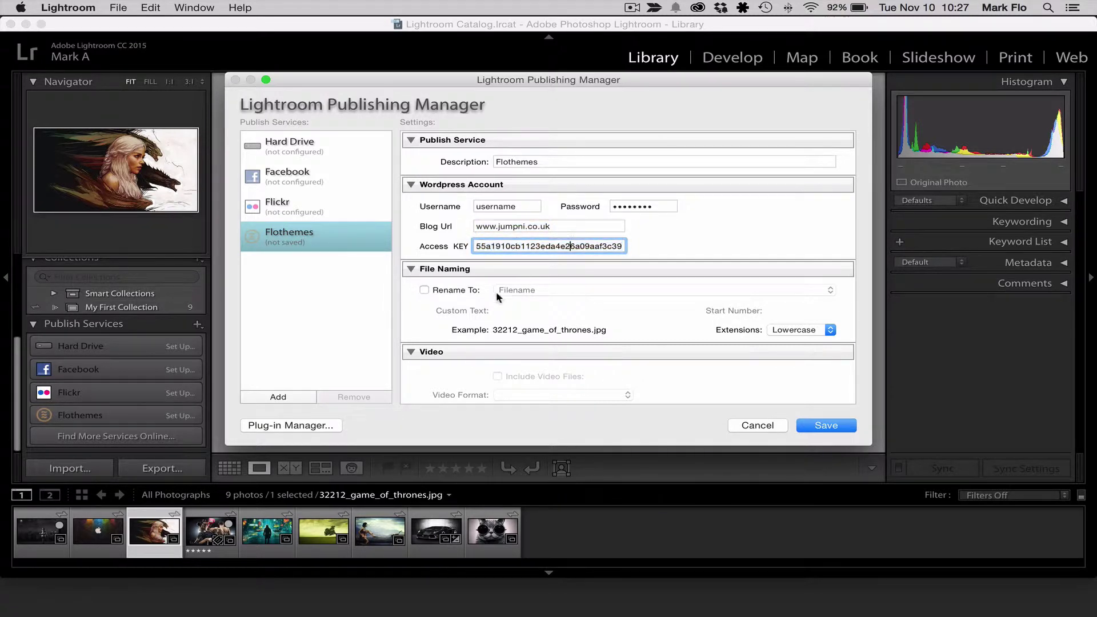
Finish the access key entry and review the remaining Flothemes publish settings before saving.
left_click(560, 303)
scroll(525, 308, "down", 10)
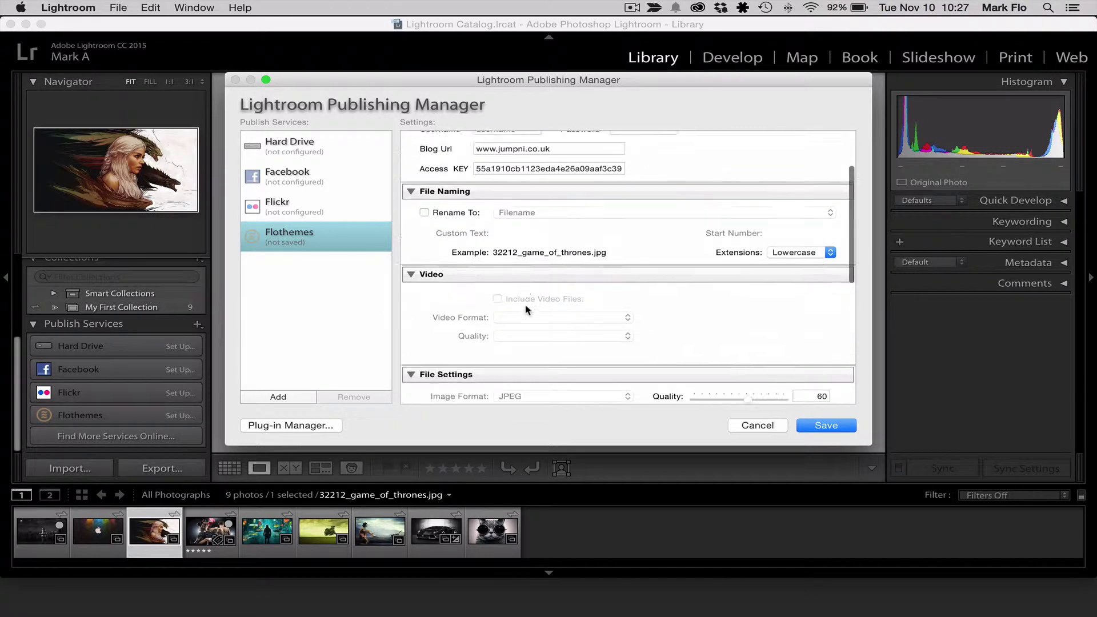
scroll(525, 308, "up", 10)
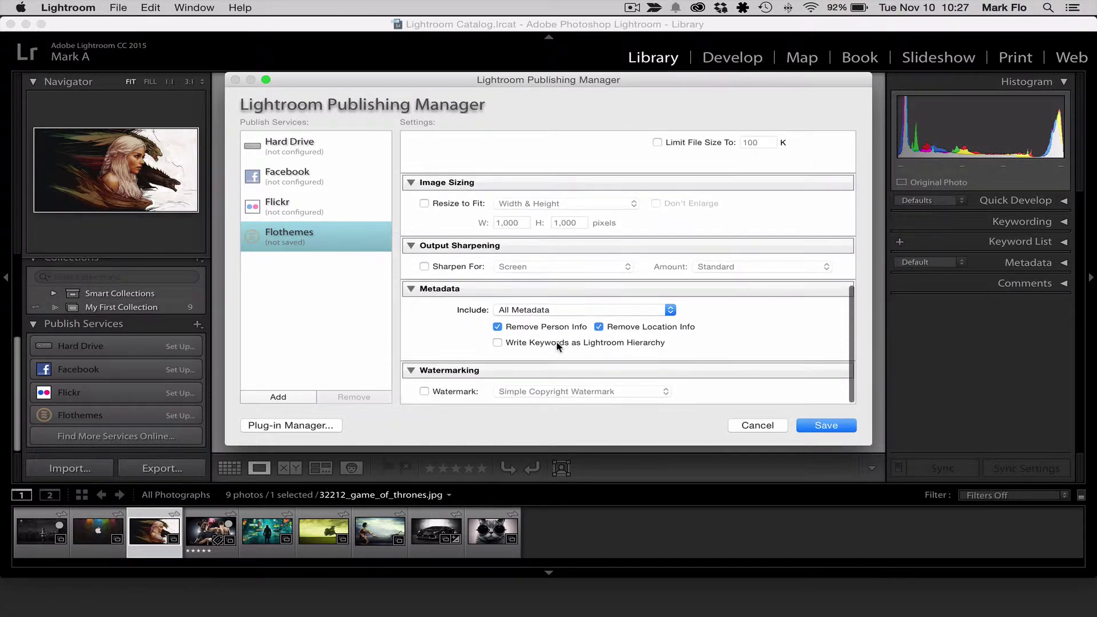
double_click(491, 206)
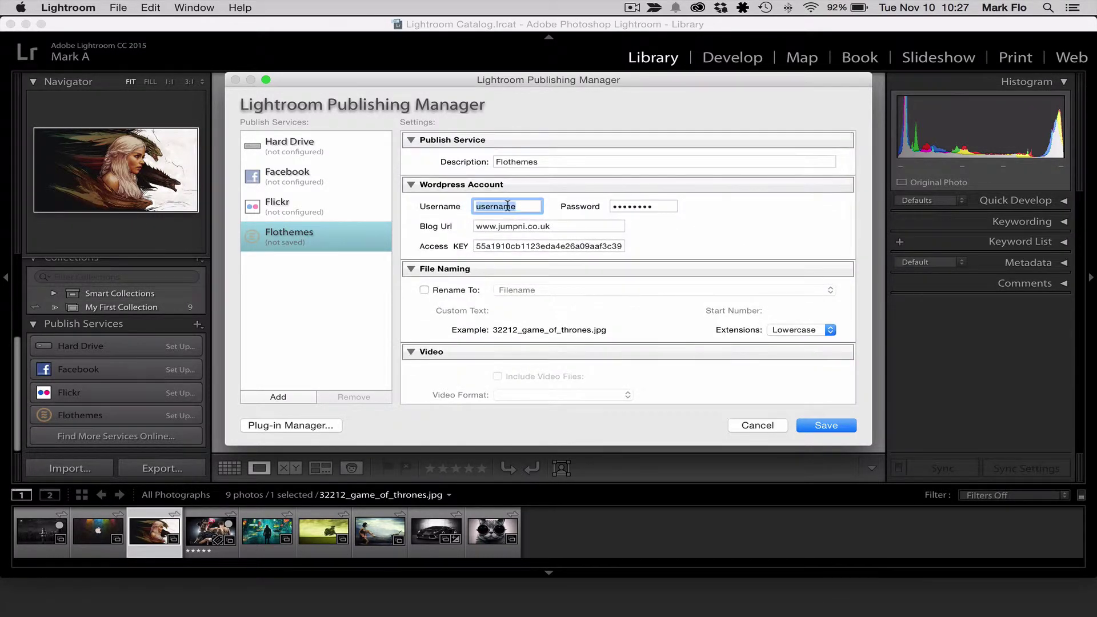
key("Right")
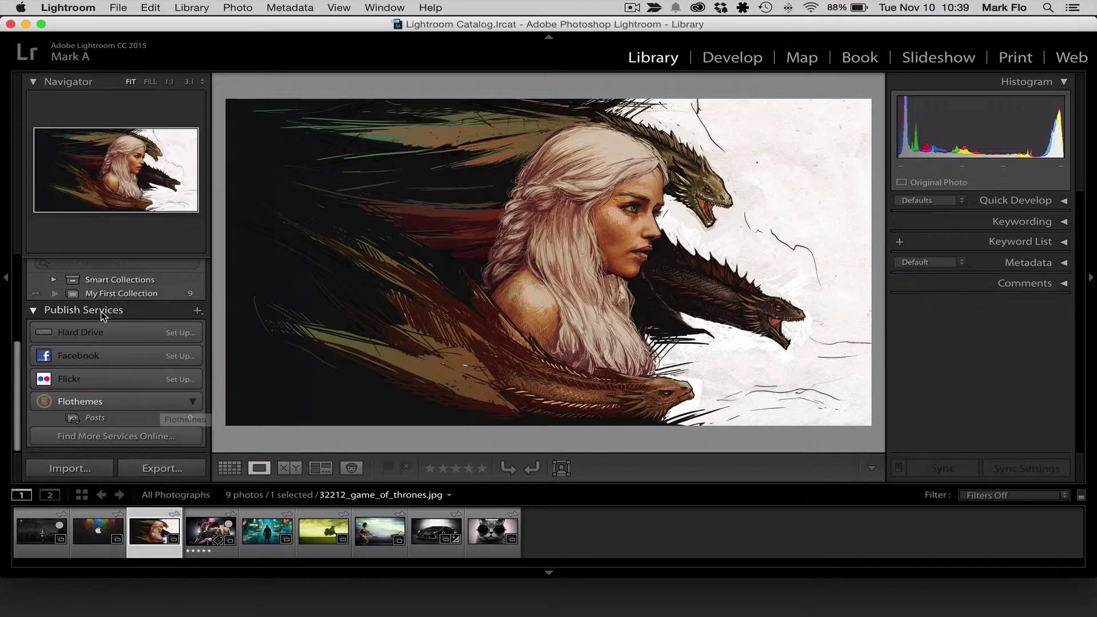
Create the Flothemes collection 'My New Collection' as a Gallery with the first layout.
right_click(162, 407)
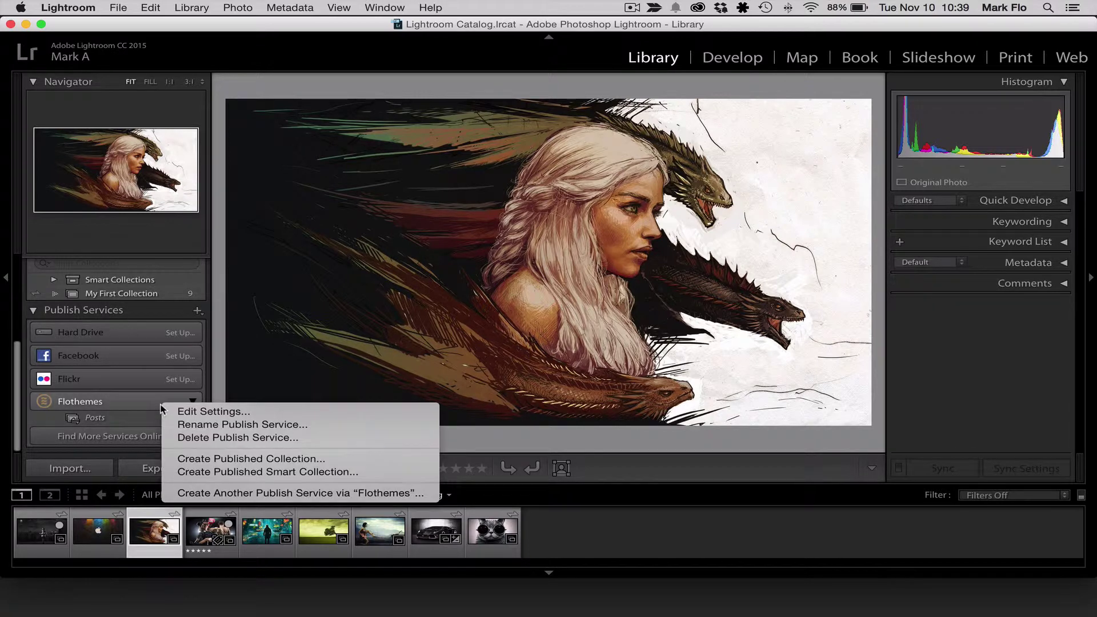
left_click(246, 460)
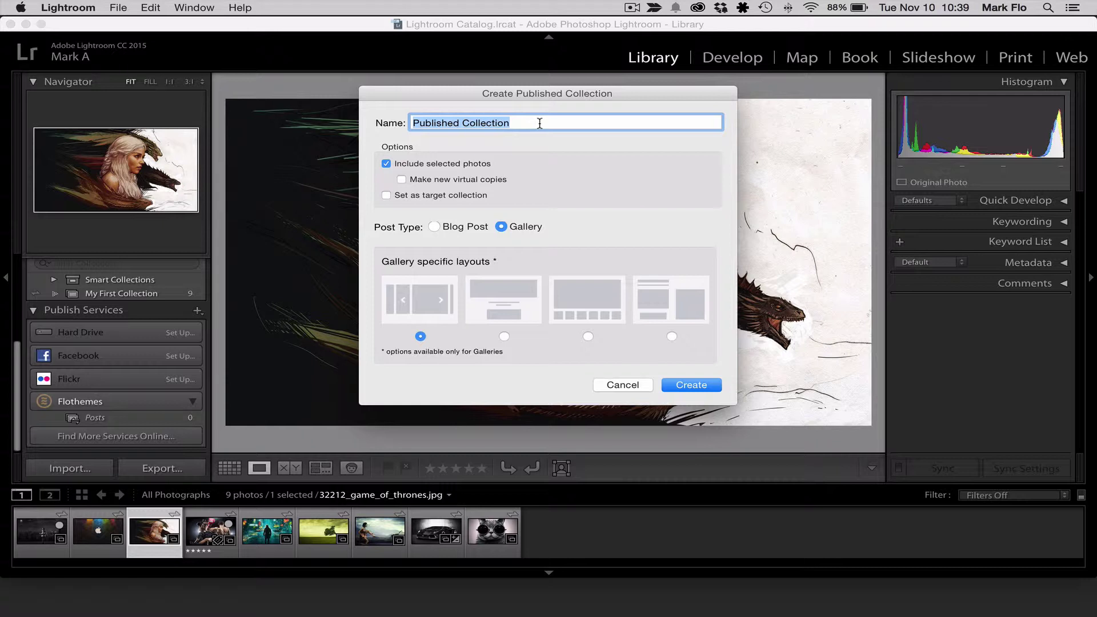
type("My New")
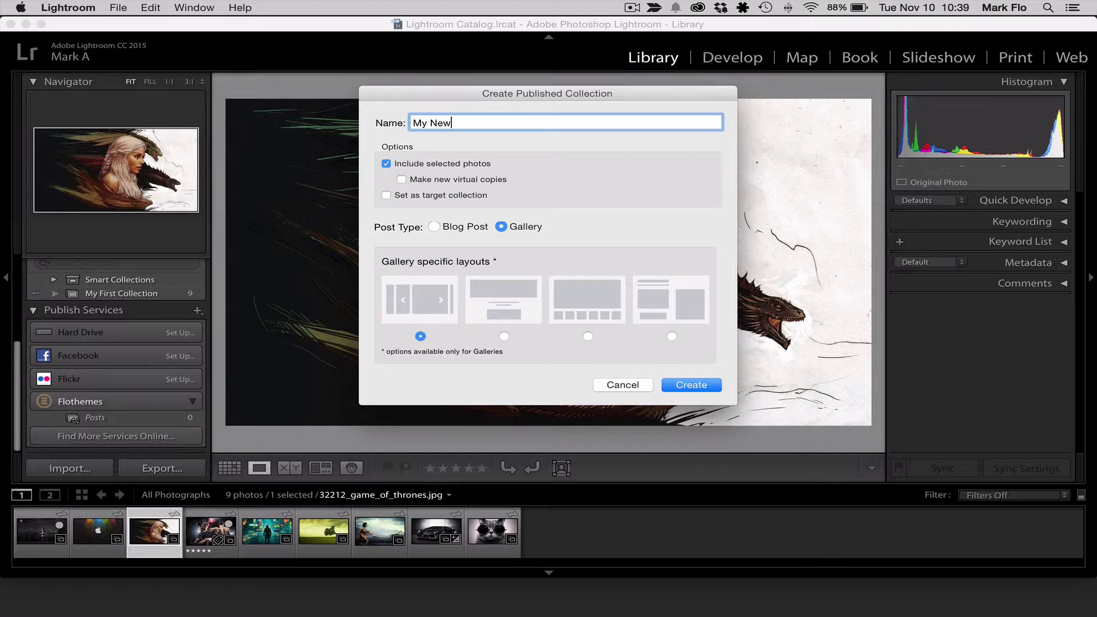
type(" Collection")
left_click(500, 227)
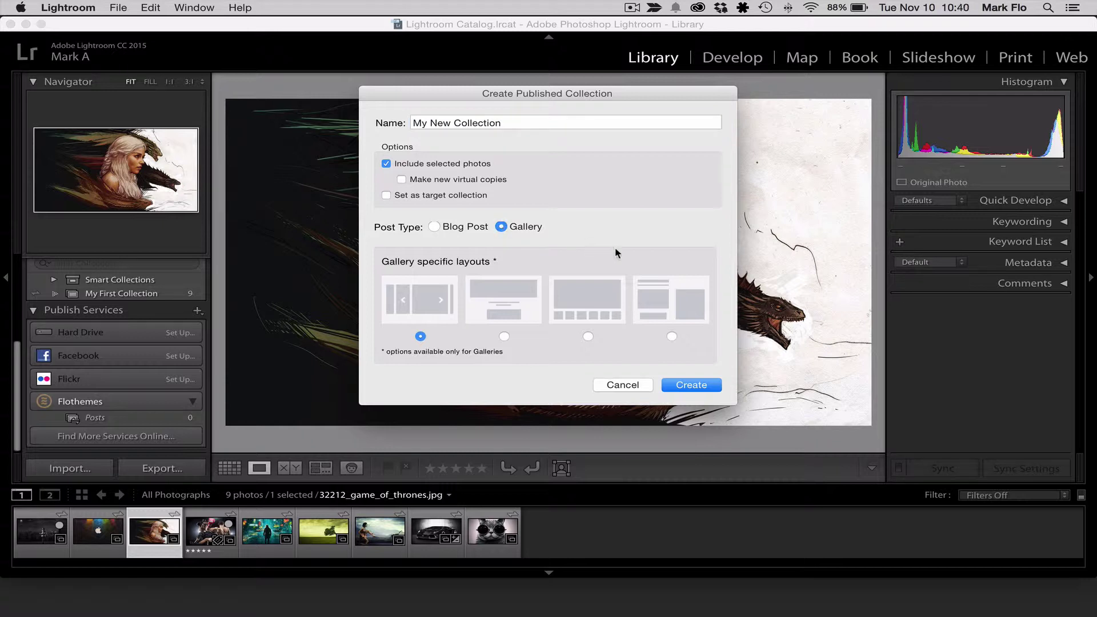
left_click(501, 227)
left_click(504, 337)
left_click(588, 336)
left_click(671, 336)
left_click(421, 337)
left_click(693, 385)
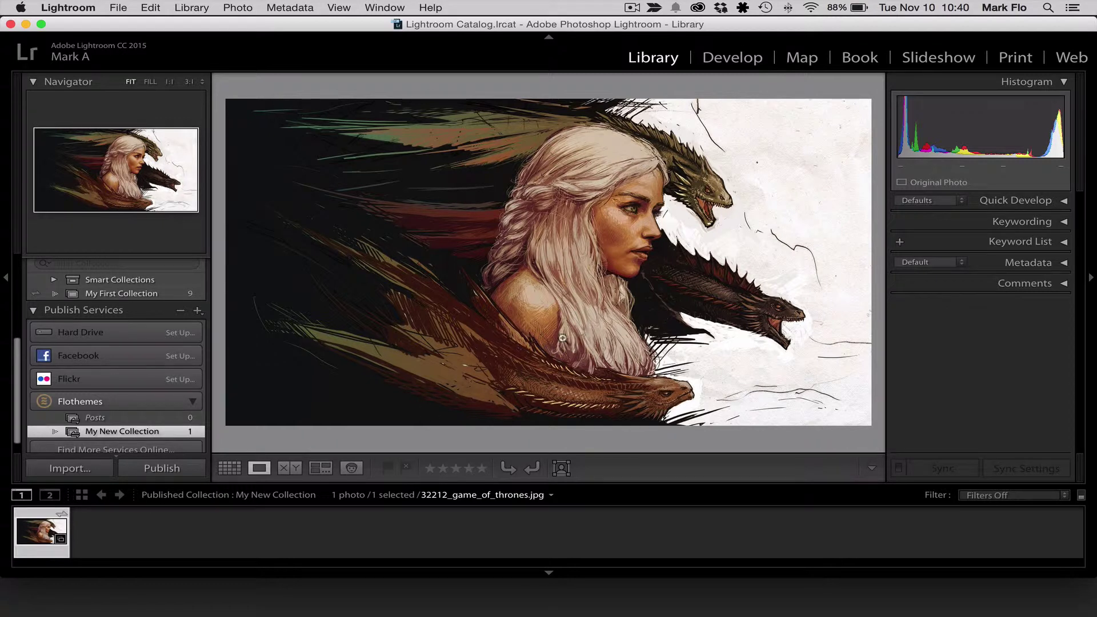
Drag photos 3–9 from My First Collection into My New Collection and dismiss the sync notice.
scroll(136, 369, "up", 1)
scroll(136, 370, "up", 3)
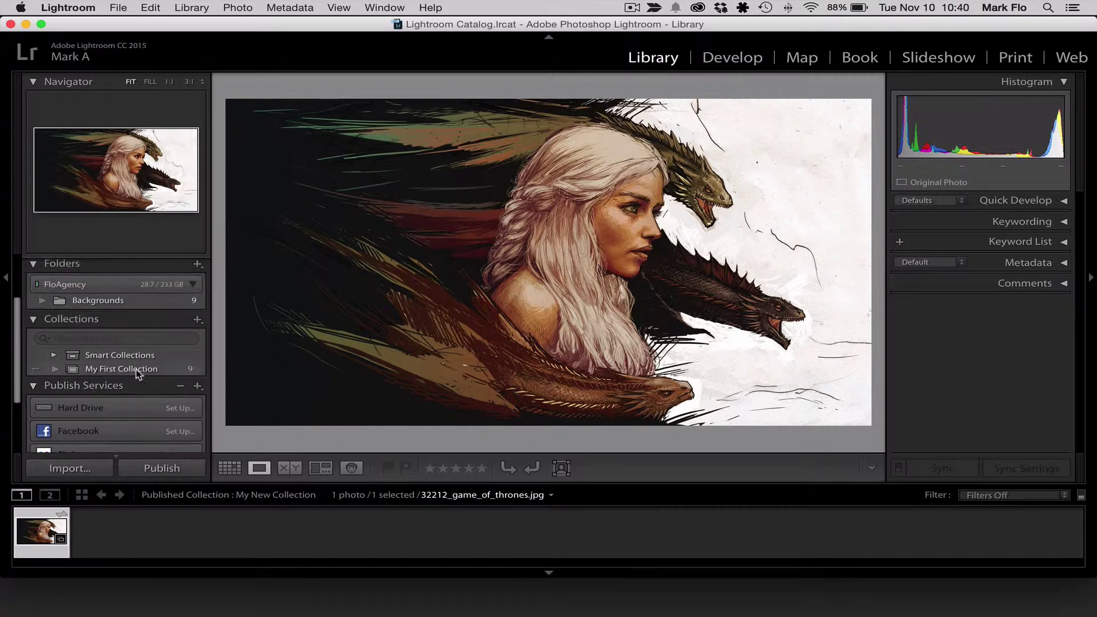
left_click(147, 397)
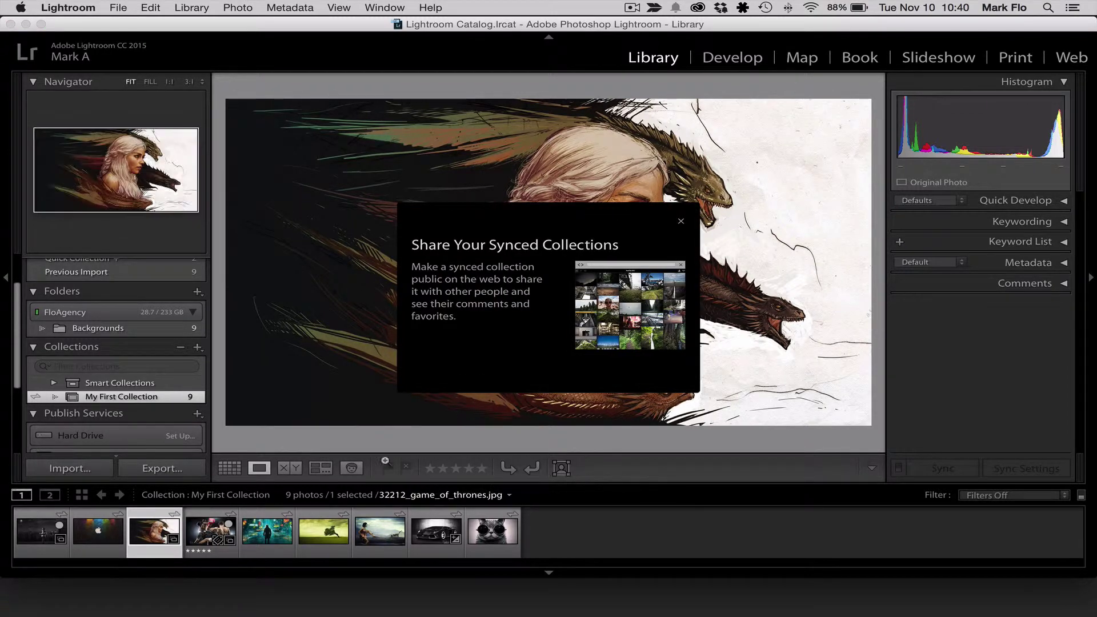
left_click(492, 531, "shift")
scroll(121, 393, "down", 2)
scroll(121, 393, "down", 2)
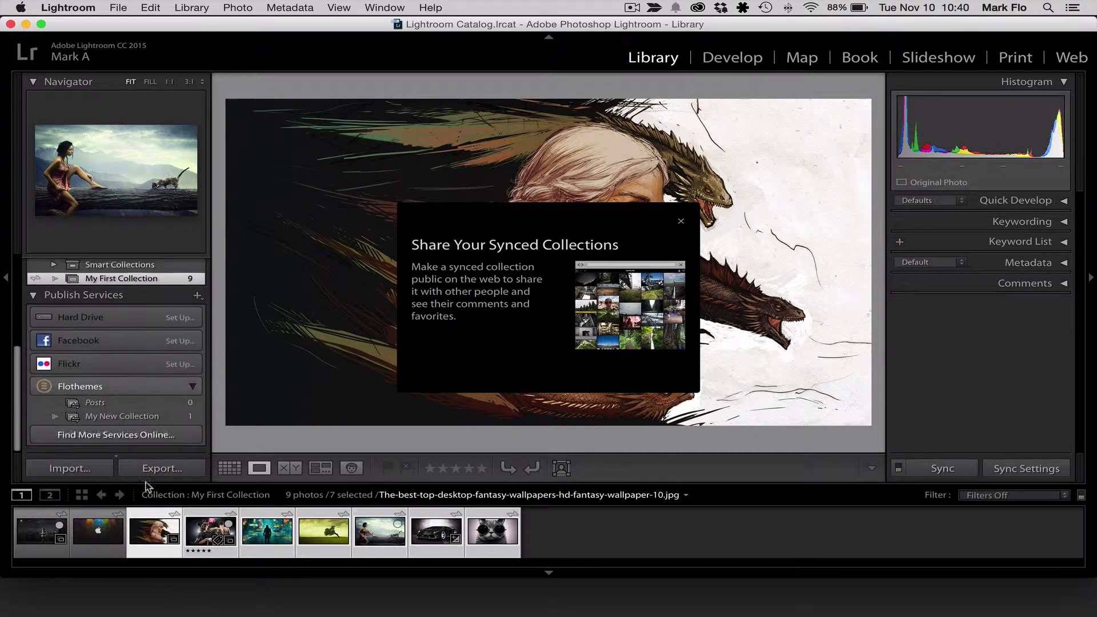
left_click_drag(211, 531, 134, 420)
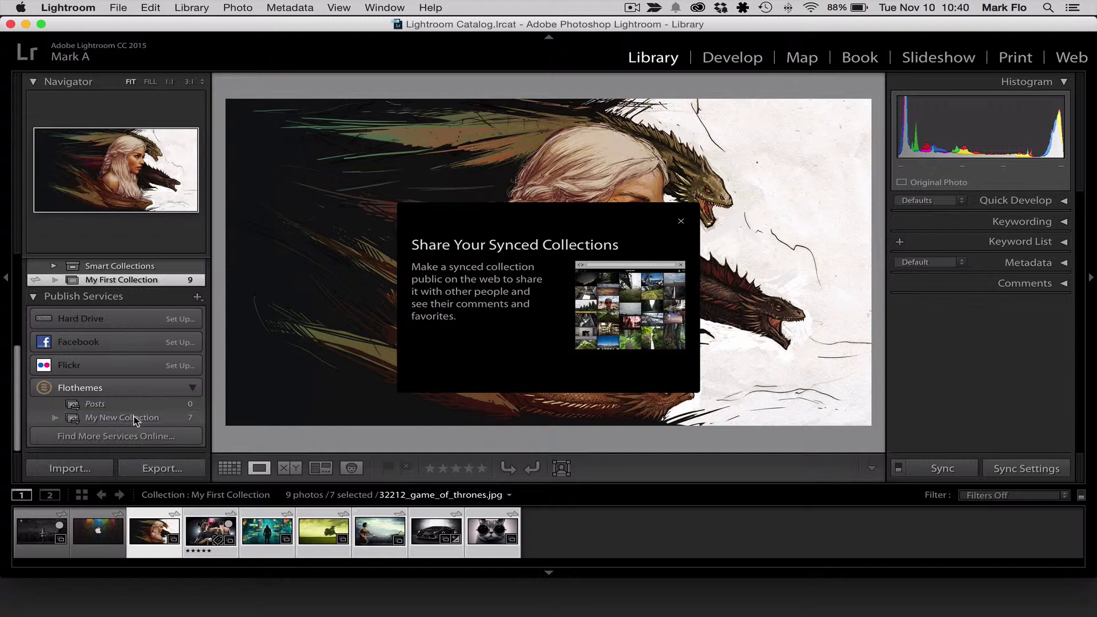
left_click(135, 417)
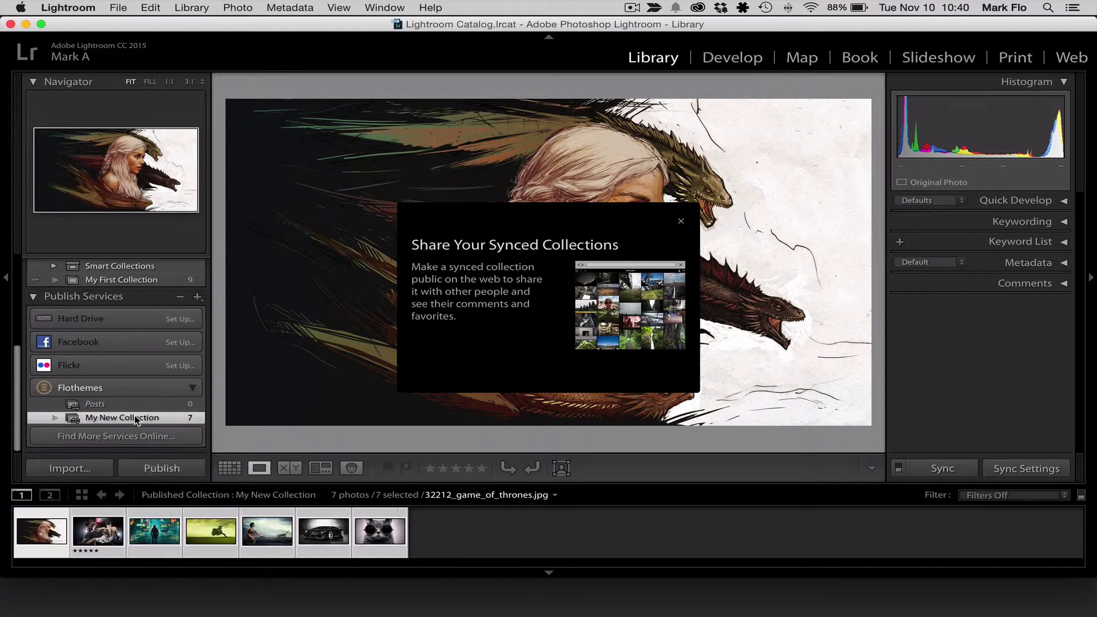
left_click(680, 222)
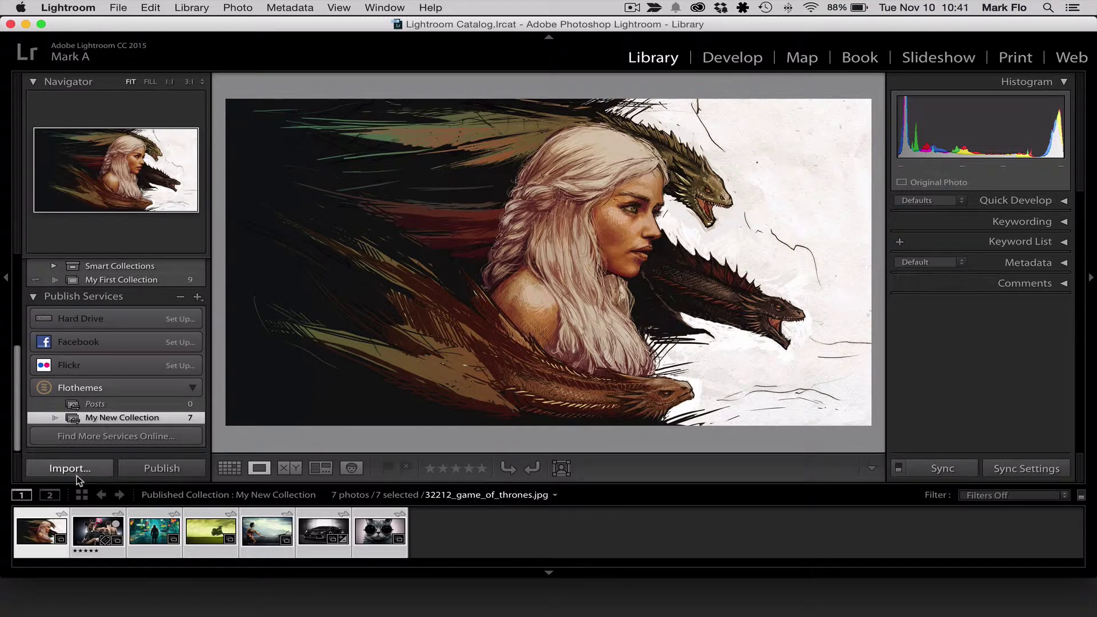
Switch to Grid view and publish My New Collection's seven photos to WordPress.
left_click(230, 468)
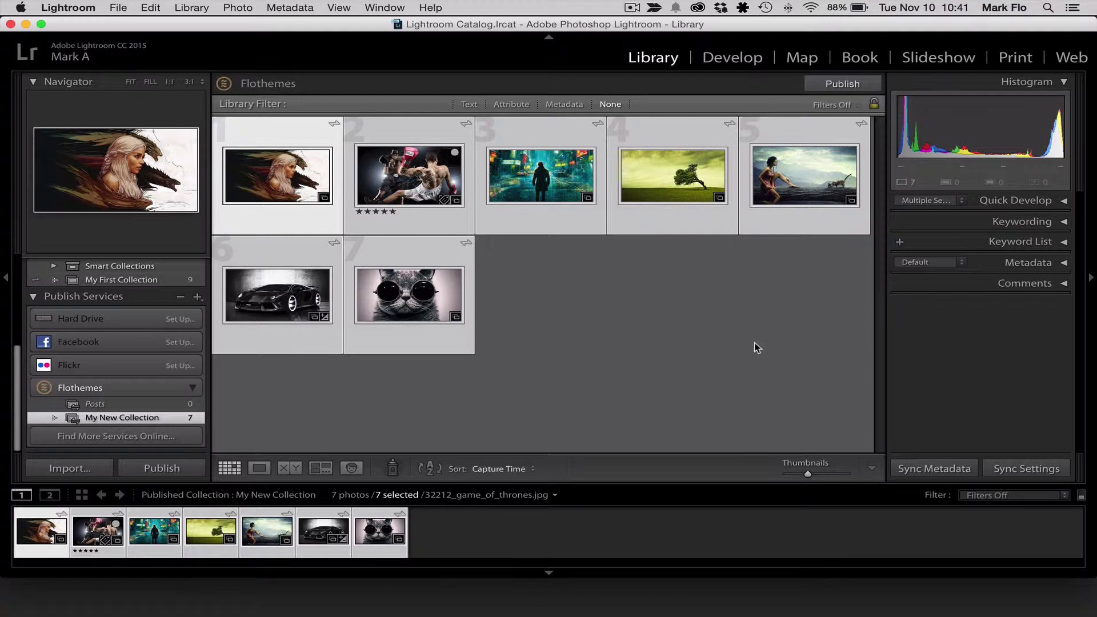
left_click(851, 87)
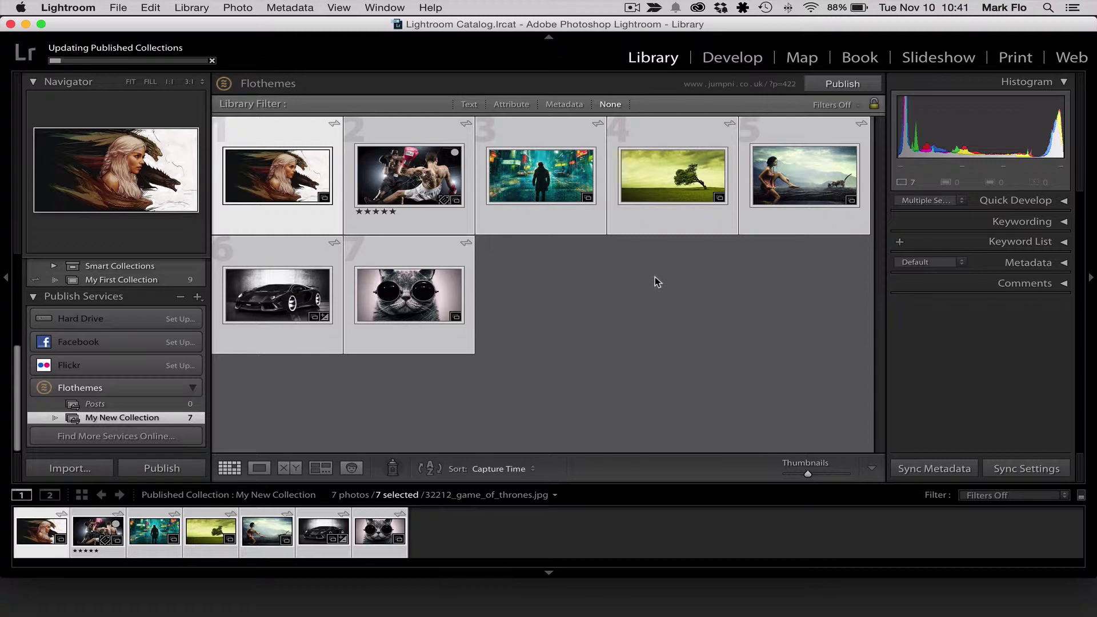
Reload the WordPress Galleries list until My New Collection shows as Published.
key("super+Tab")
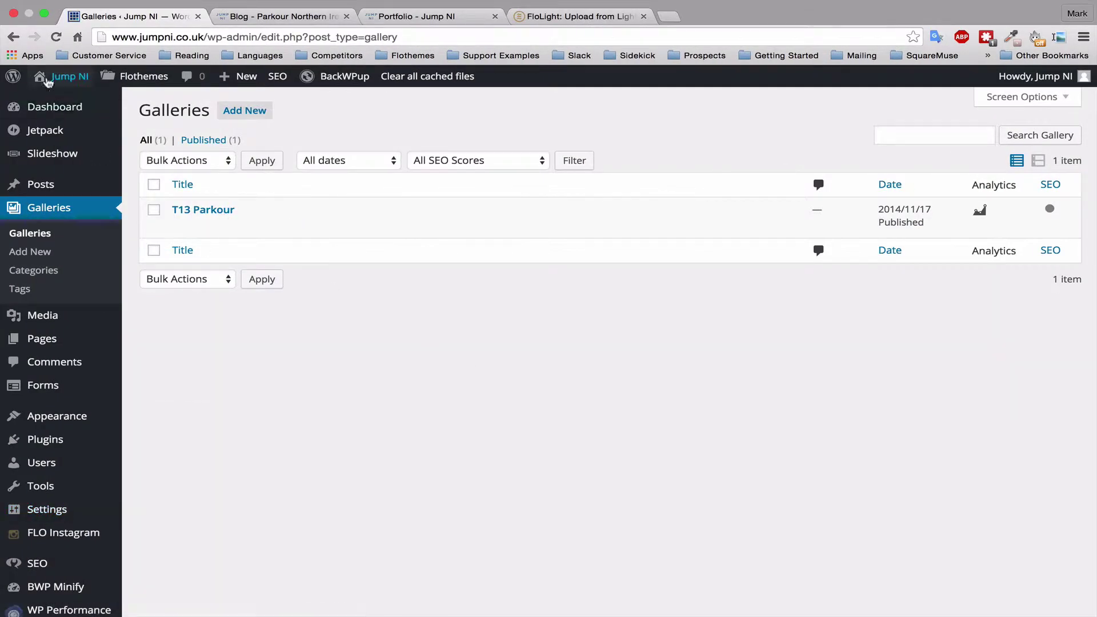
left_click(56, 36)
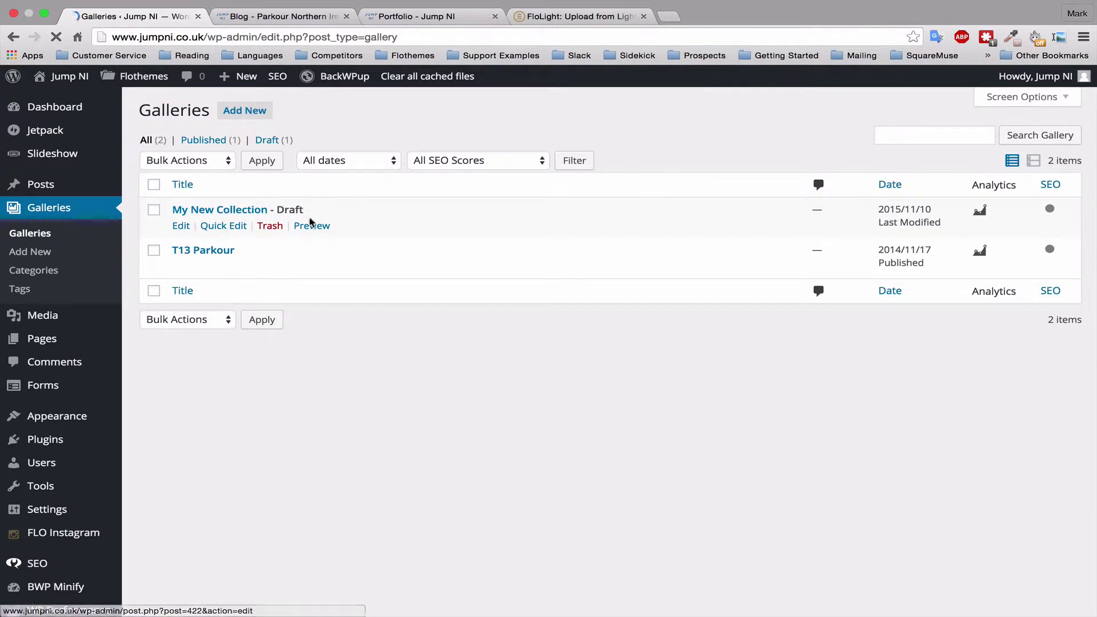
key("super+Tab")
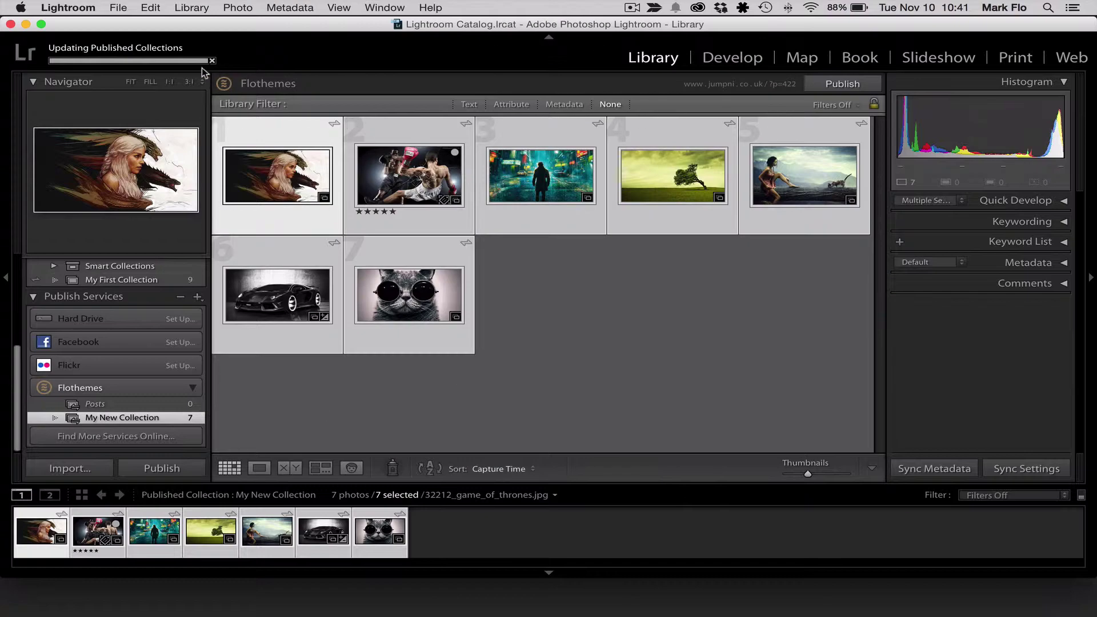
key("super+Tab")
key("super+r")
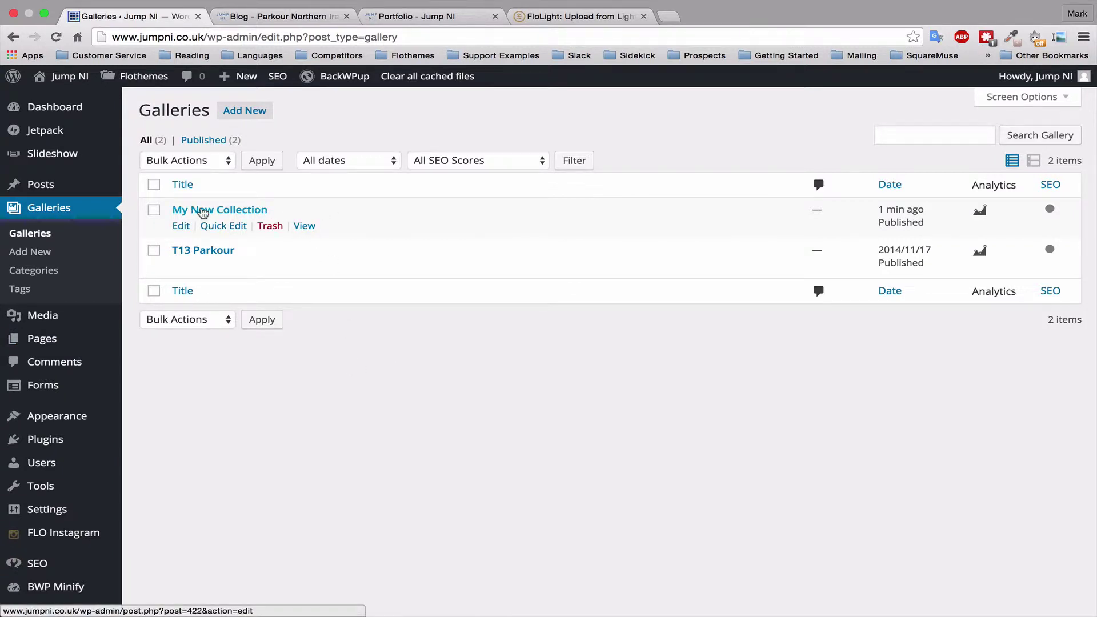
Open the live My New Collection gallery from the site's Portfolio page.
left_click(394, 17)
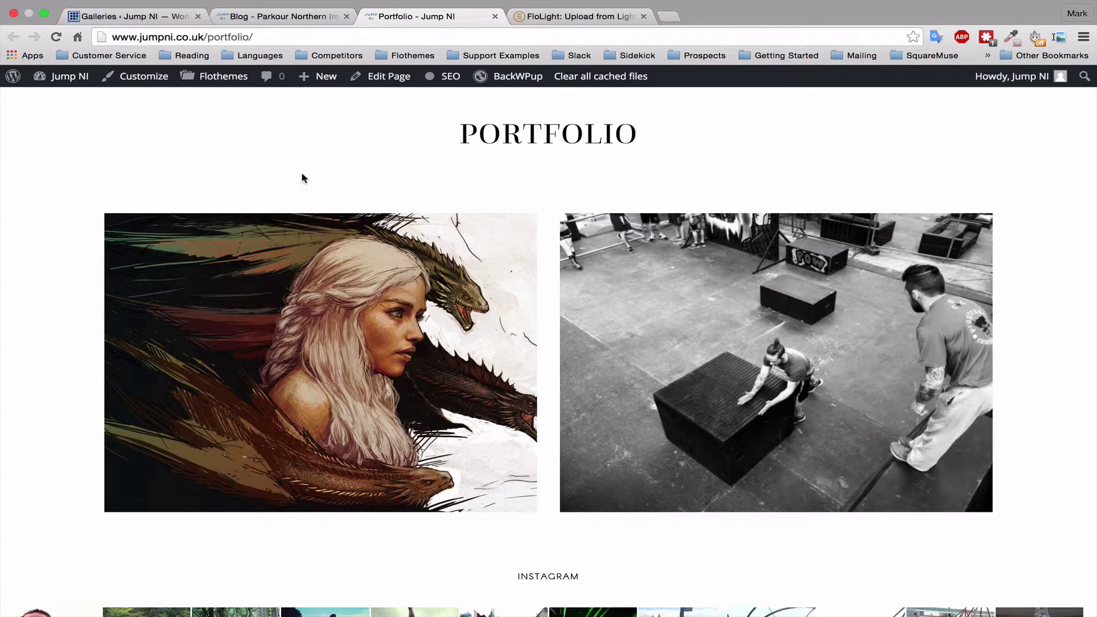
mouse_move(261, 266)
left_click(352, 345)
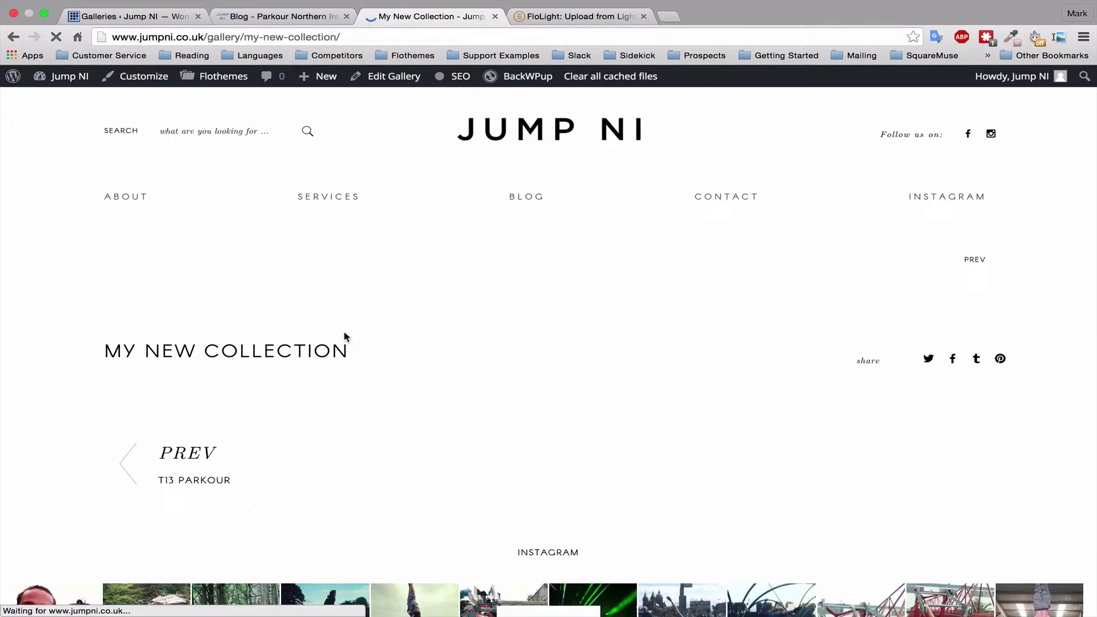
scroll(407, 308, "down", 2)
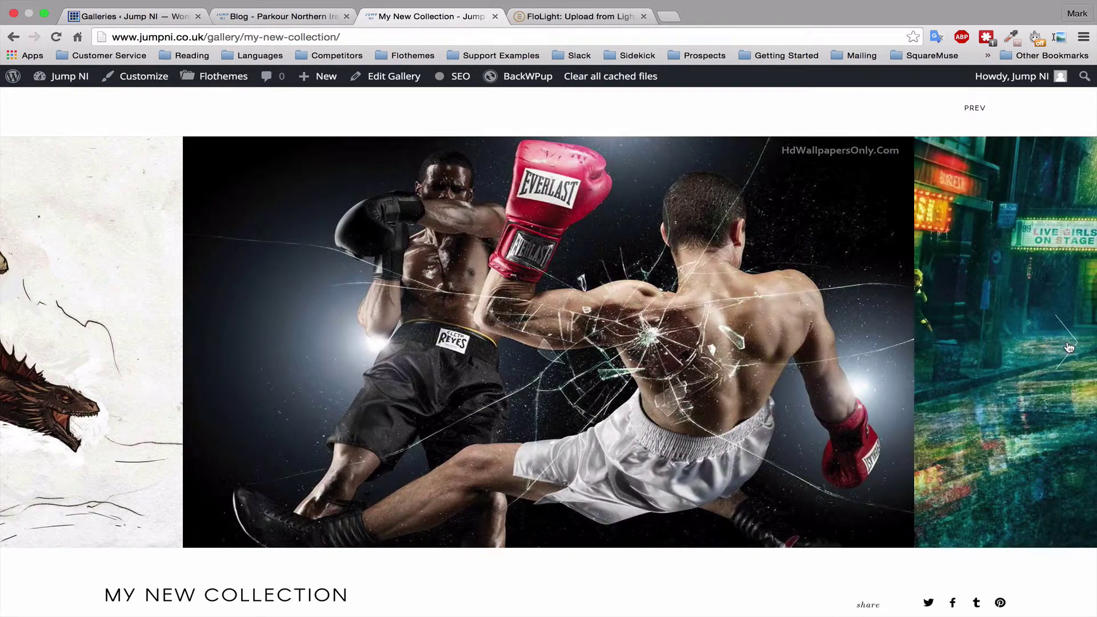
Advance the slideshow through the gallery's seven images.
left_click(1068, 345)
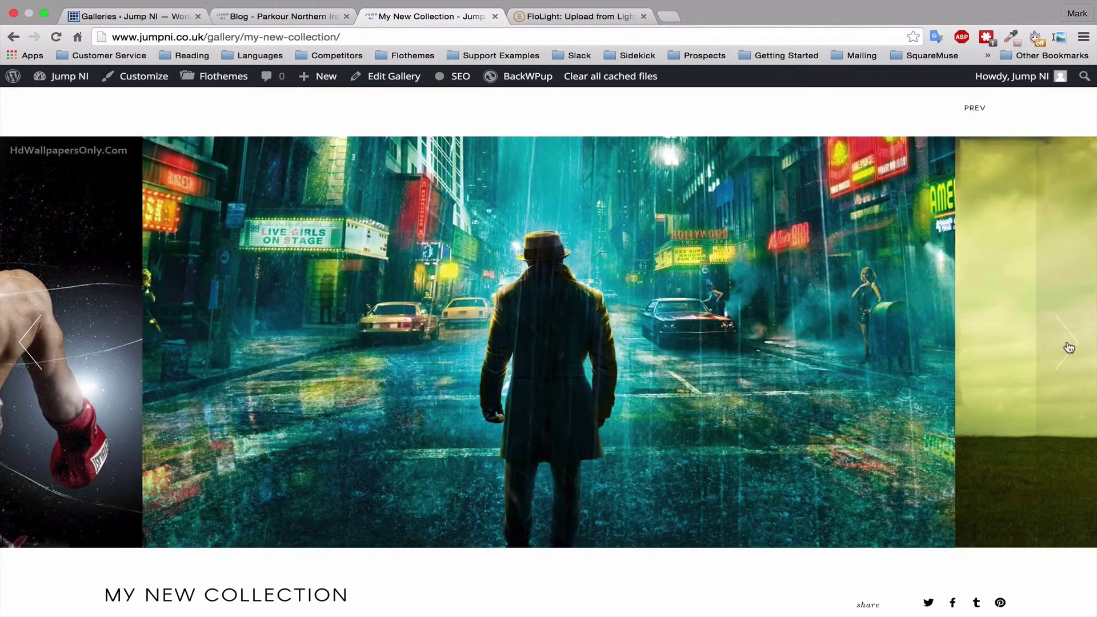
left_click(1068, 345)
left_click(1068, 345)
left_click(1068, 345)
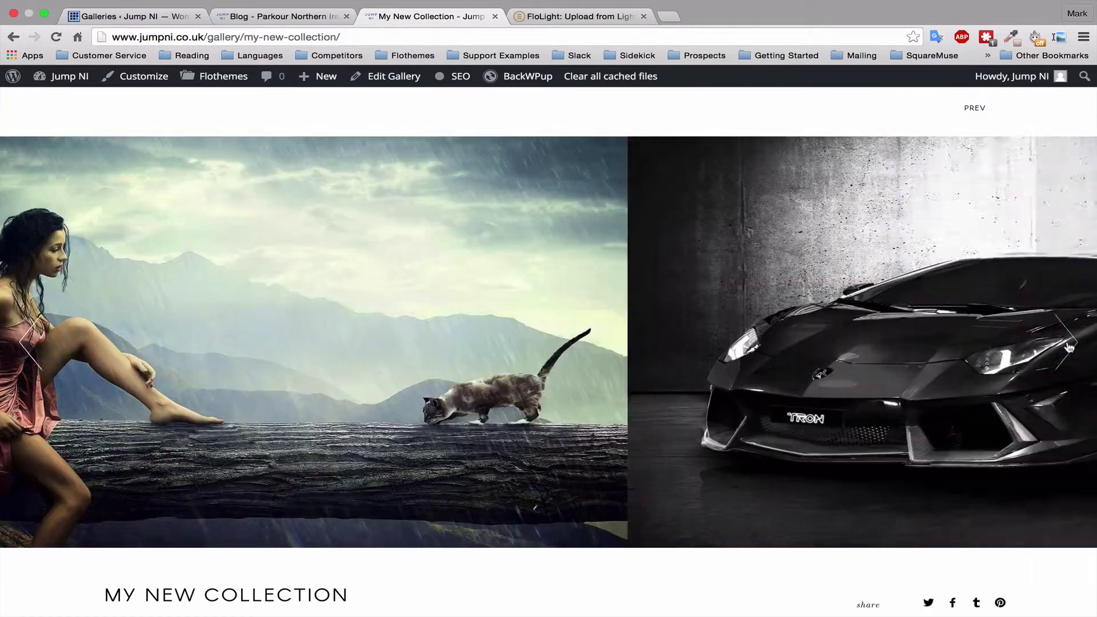
left_click(1068, 345)
left_click(1068, 345)
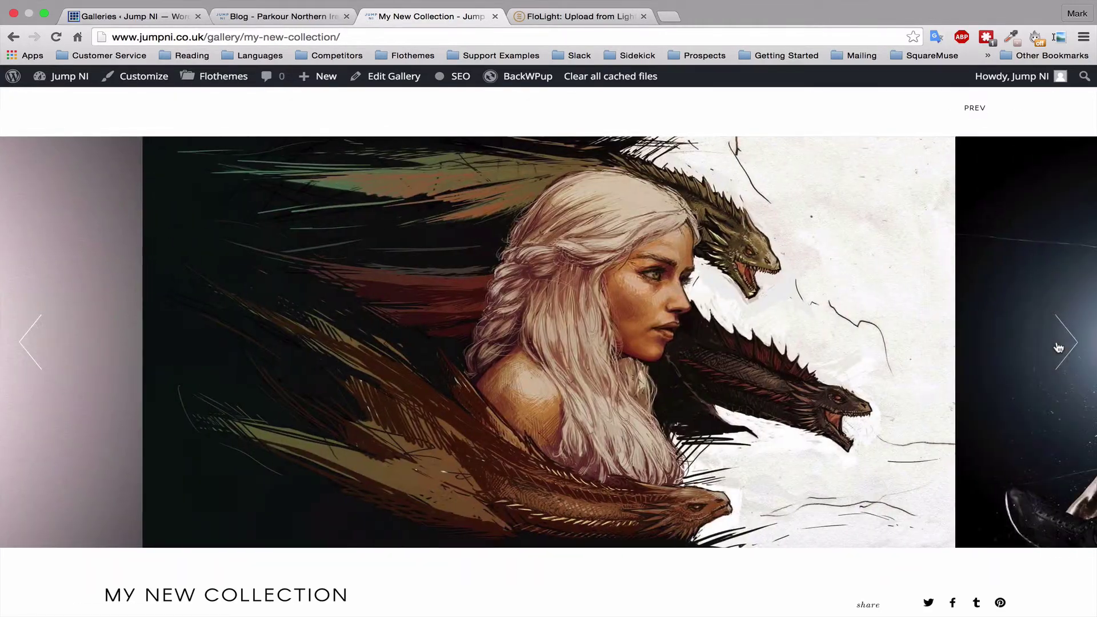
left_click(1062, 344)
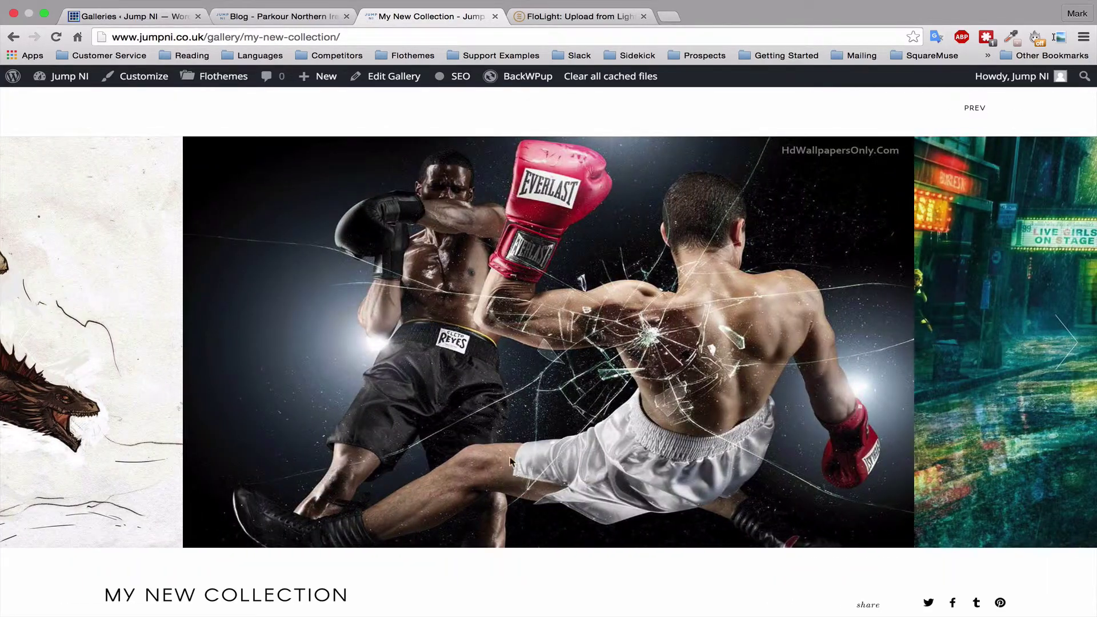
left_click(981, 309)
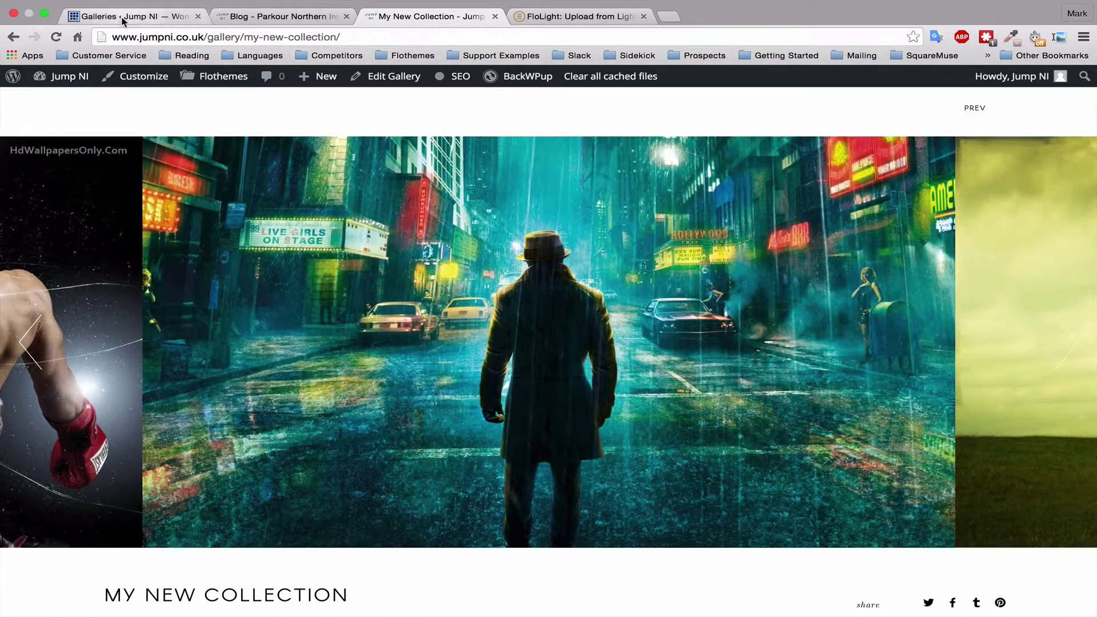
Open My New Collection in the gallery editor, check its seven attached images, then return to Lightroom.
left_click(123, 17)
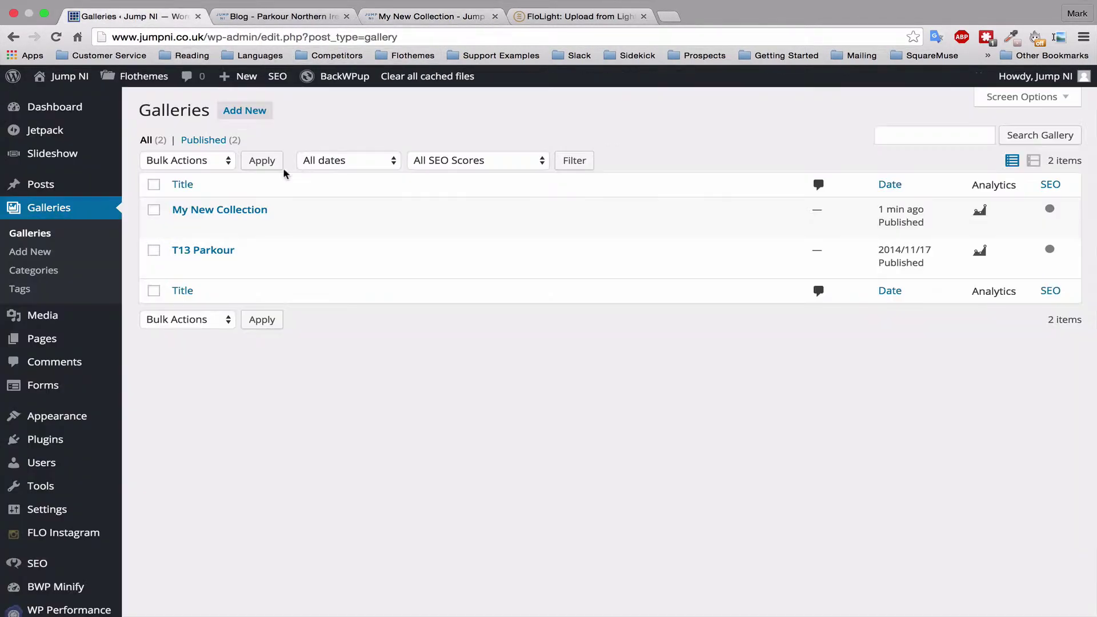
left_click(254, 210)
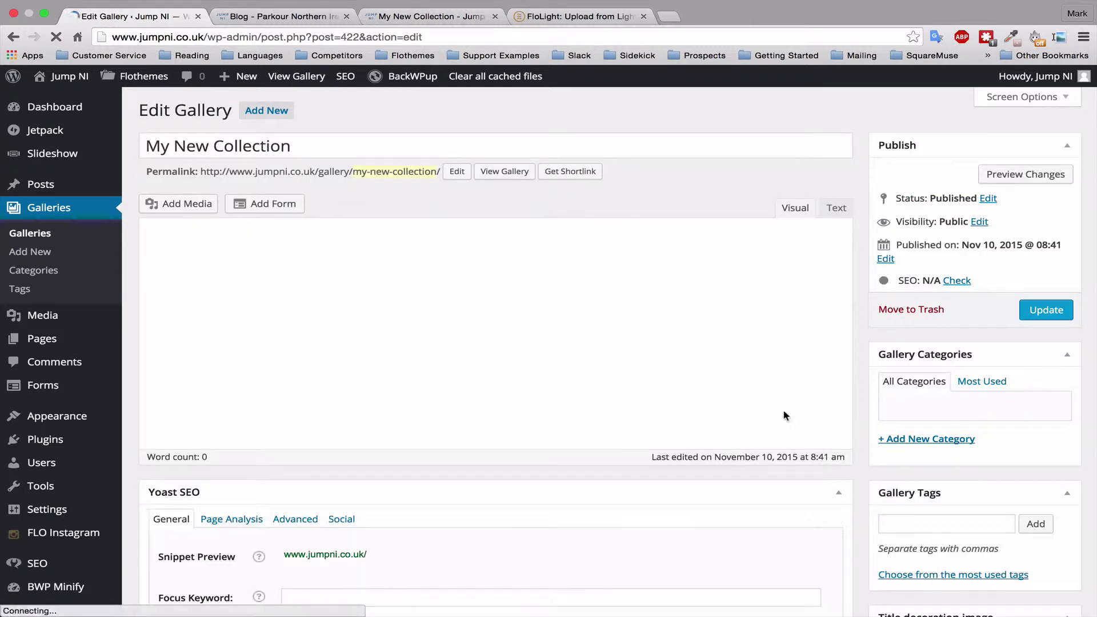
scroll(788, 394, "down", 6)
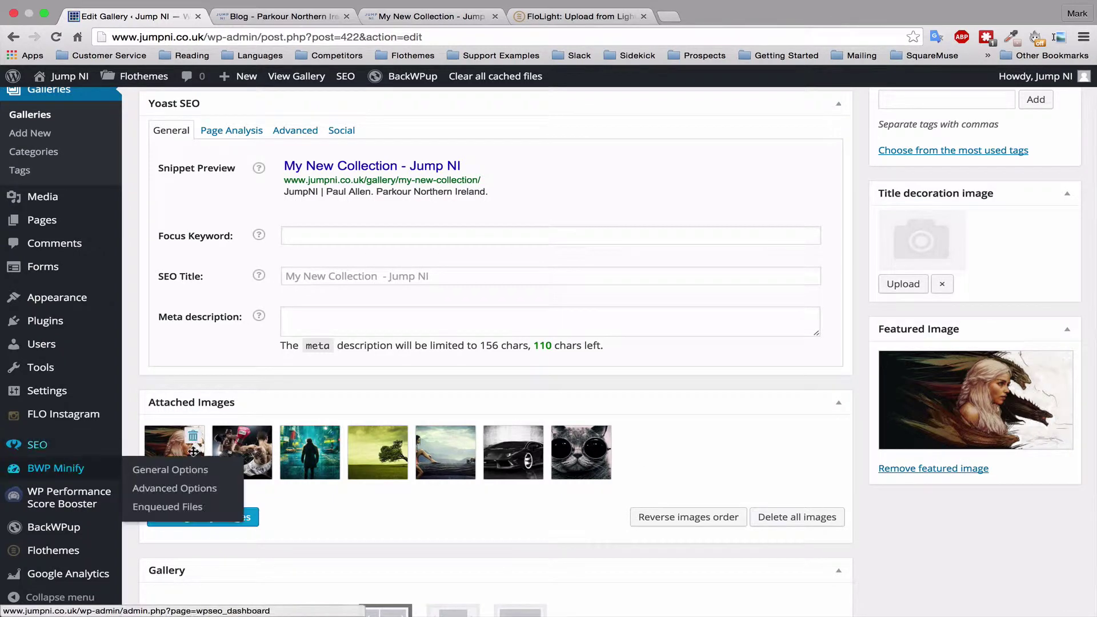
key("super+Tab")
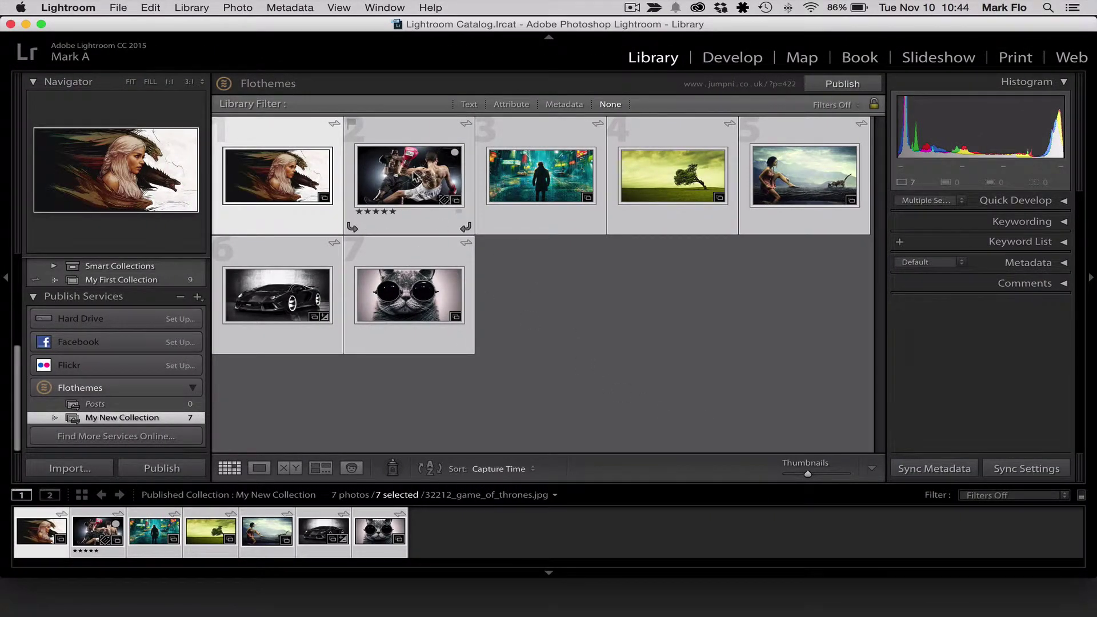
Reorder the grid, boxing photo third and tree photo last, and republish the collection.
left_click_drag(416, 175, 607, 212)
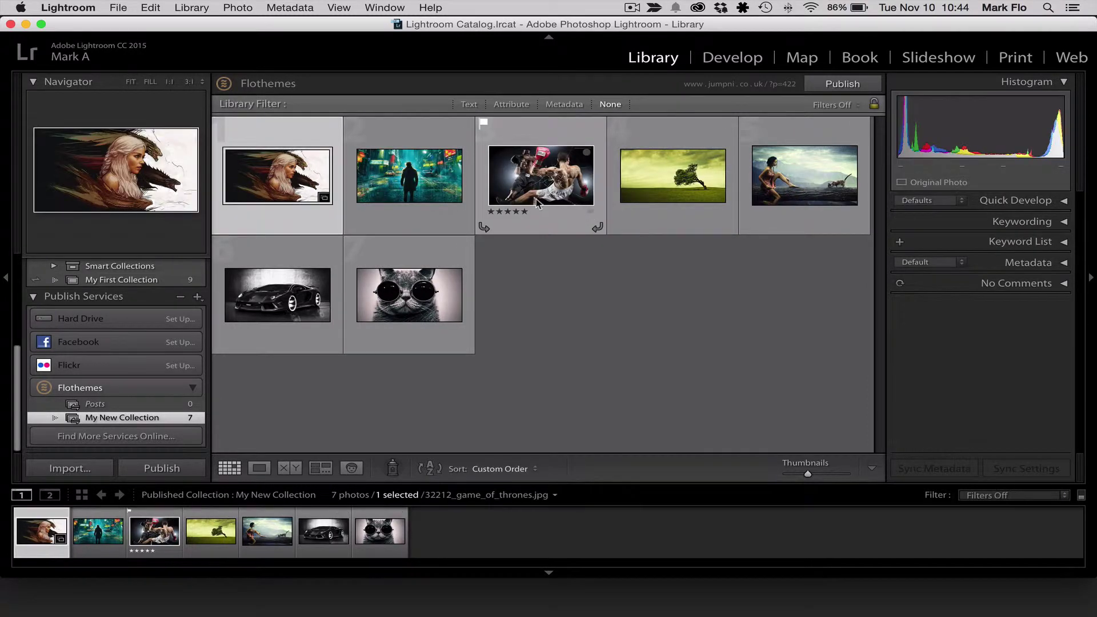
left_click_drag(672, 175, 240, 178)
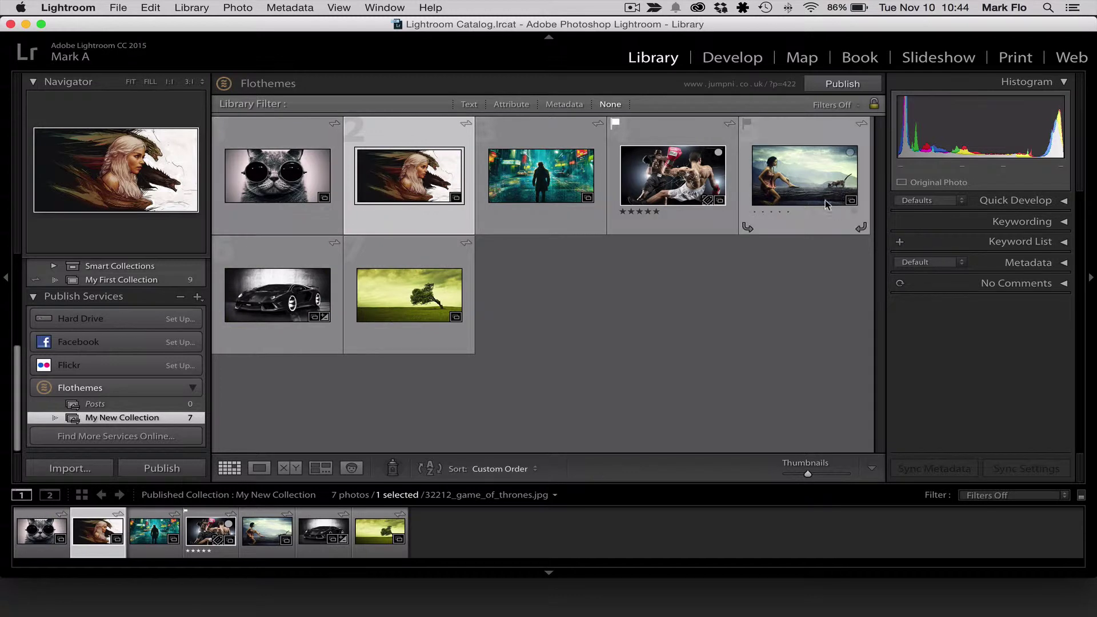
left_click(835, 82)
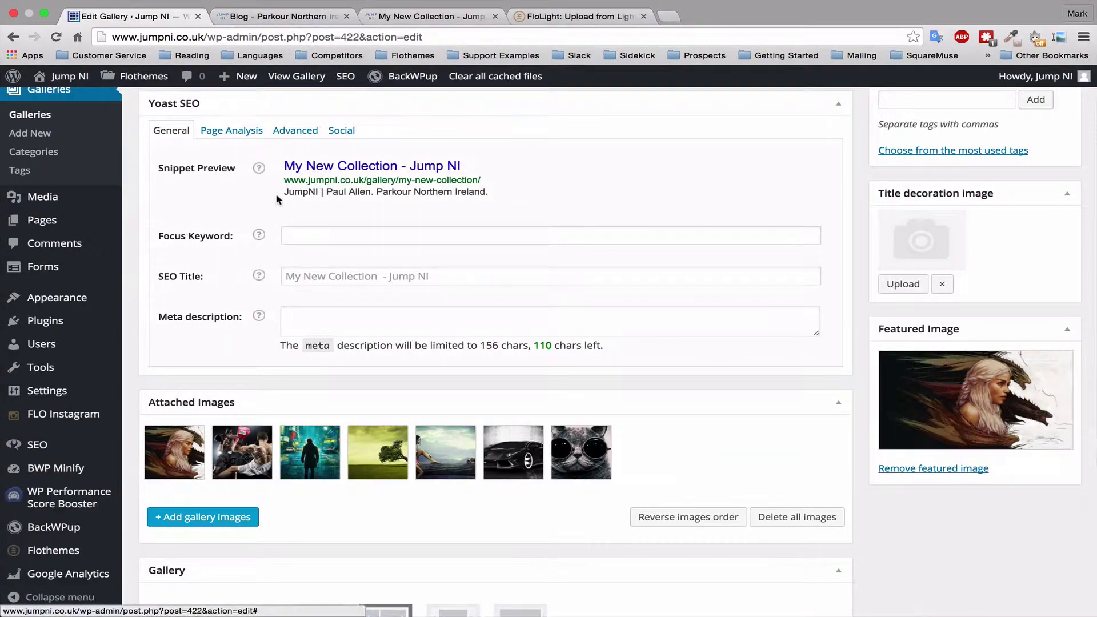
Reload the Edit Gallery page and scroll through Attached Images to check the new order.
key("super+r")
left_click(56, 37)
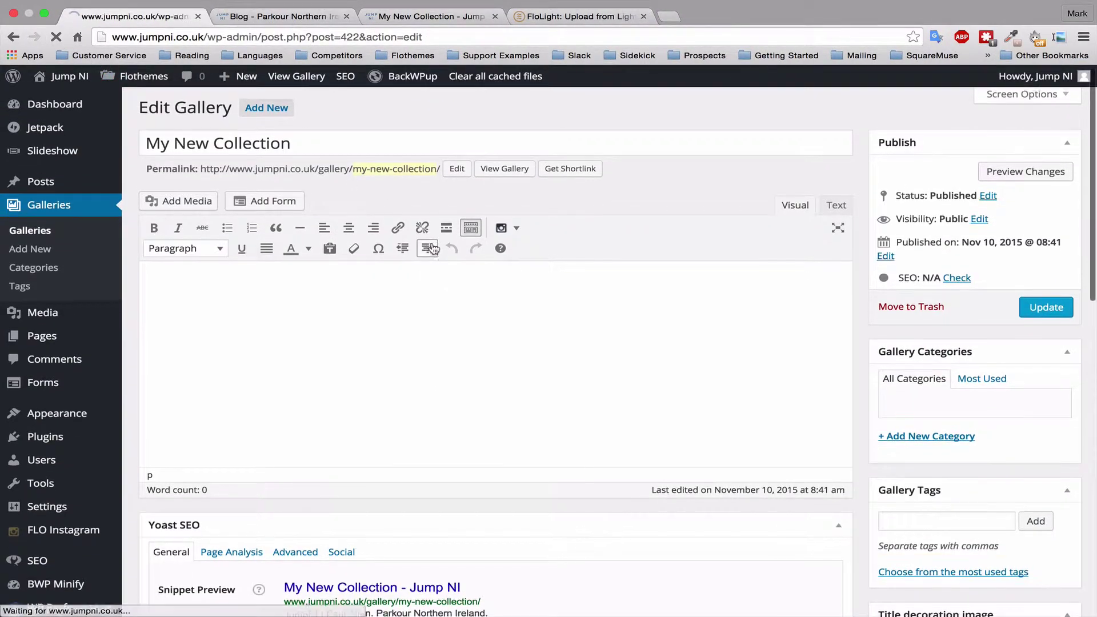
scroll(434, 245, "down", 10)
scroll(434, 246, "up", 2)
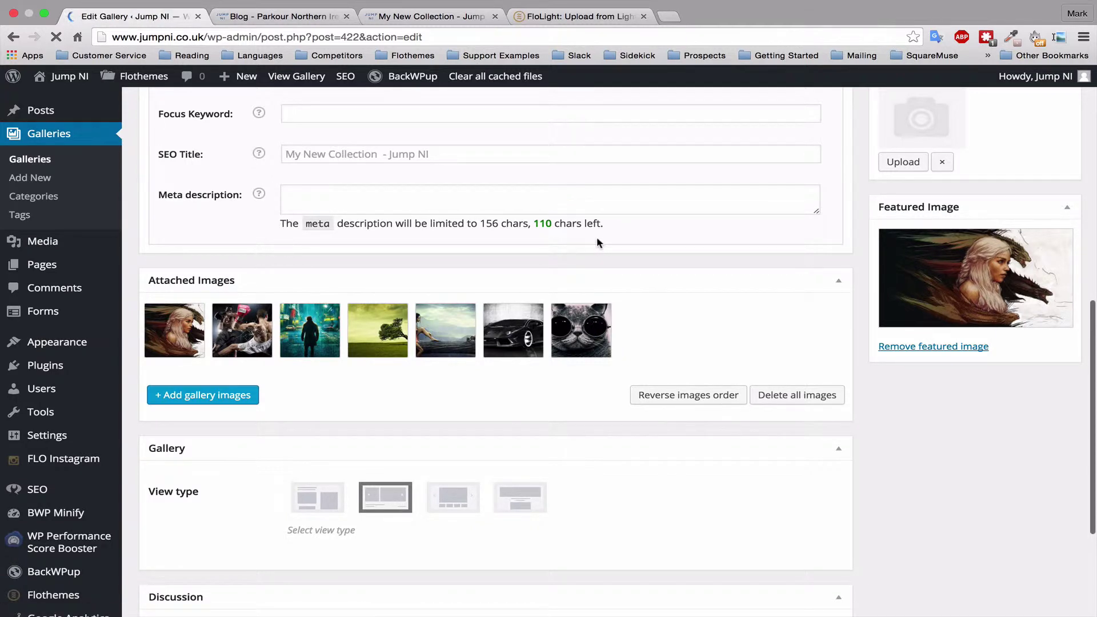
scroll(597, 239, "down", 5)
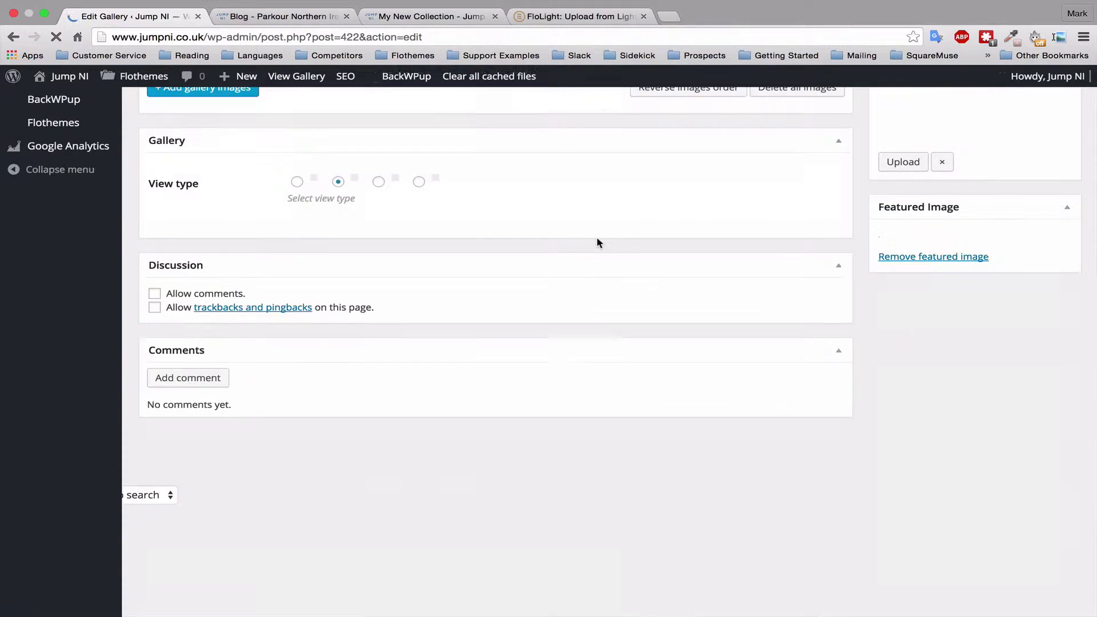
scroll(418, 319, "up", 15)
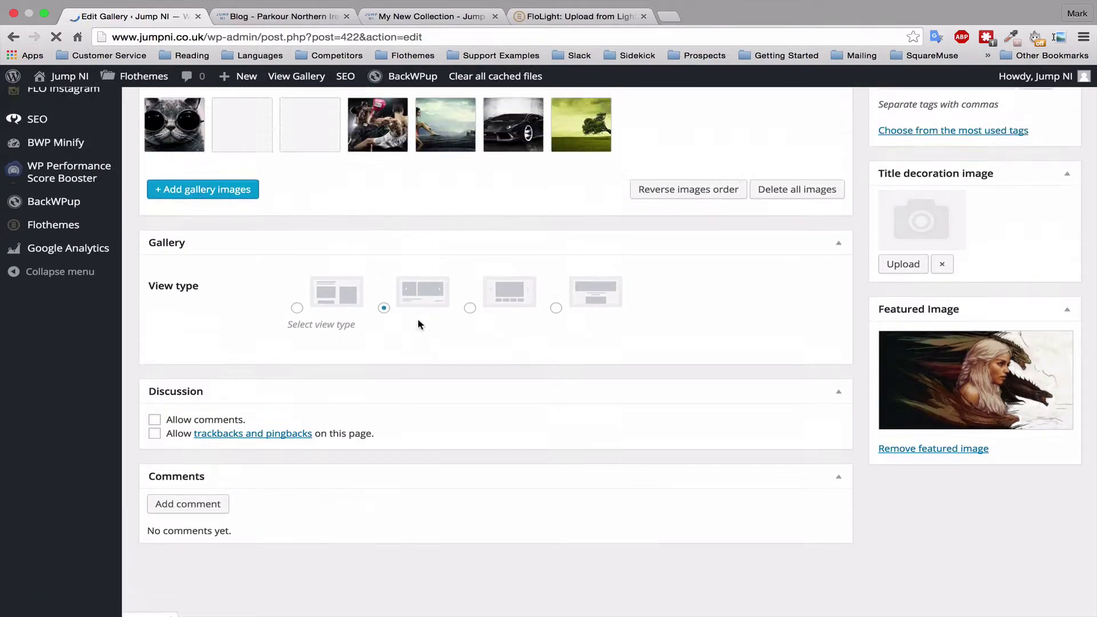
scroll(247, 349, "down", 3)
scroll(246, 350, "down", 8)
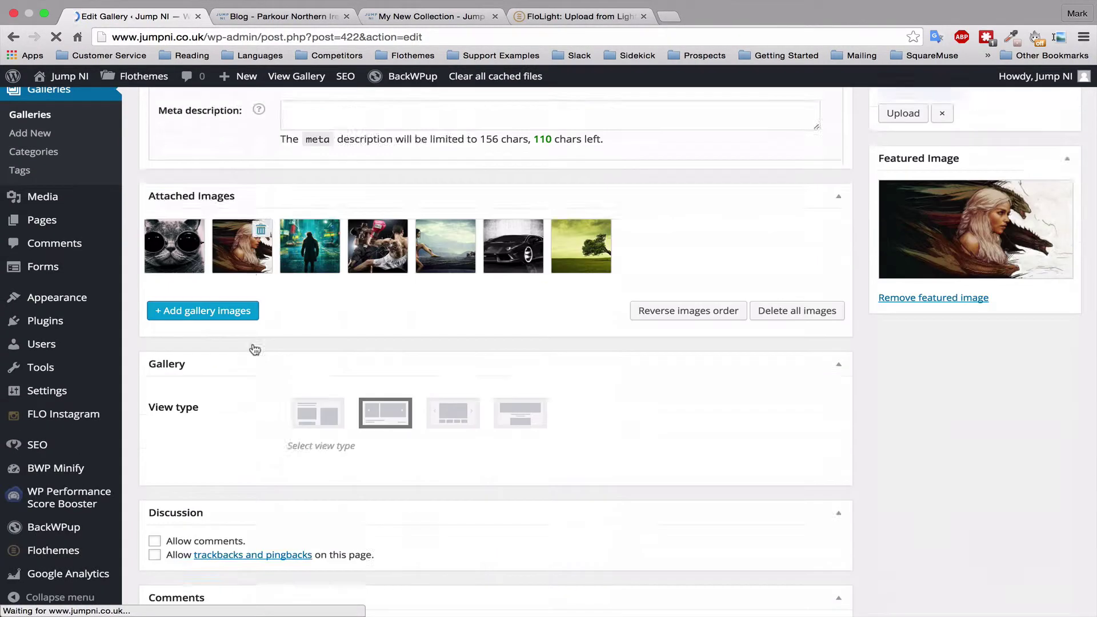
scroll(167, 206, "up", 10)
scroll(208, 486, "down", 3)
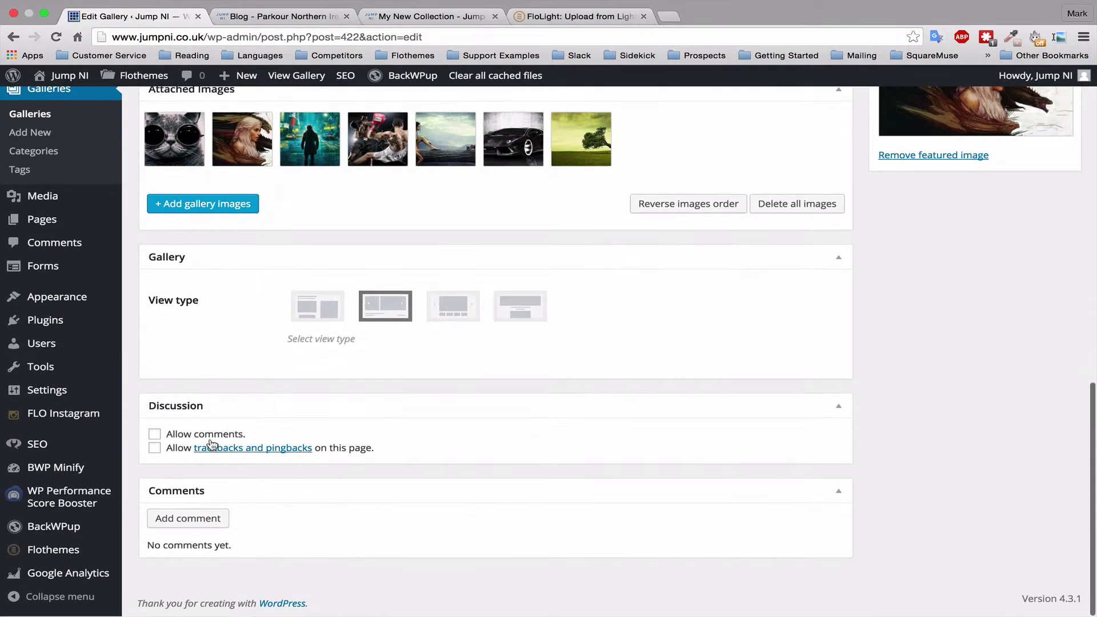
scroll(194, 354, "up", 2)
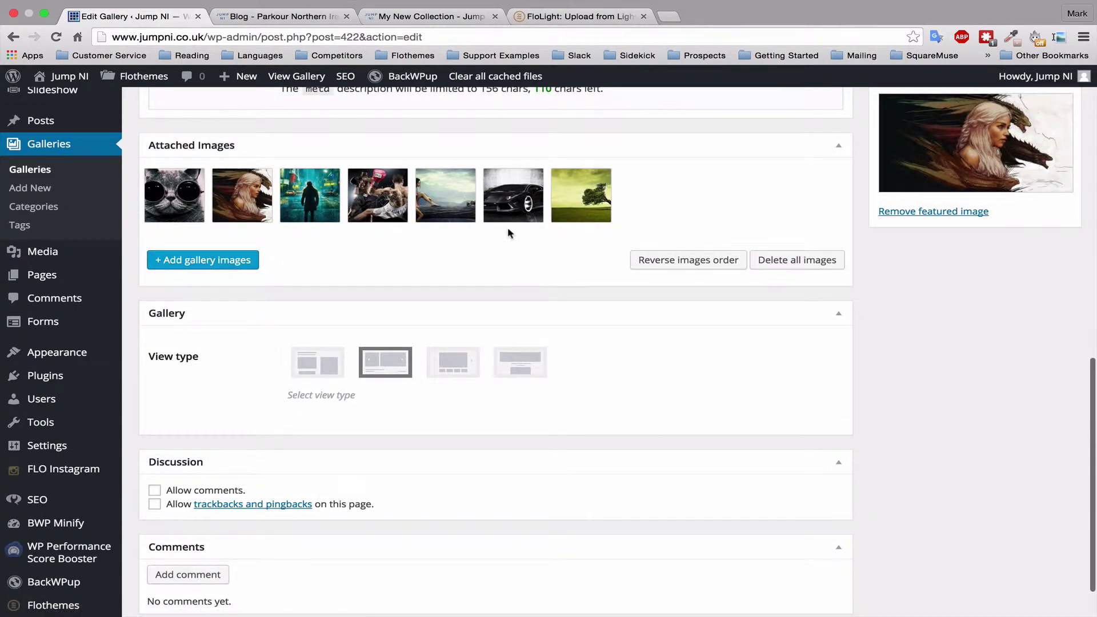
Compare the WordPress image order with Lightroom's grid, then return to Lightroom.
key("super+Tab")
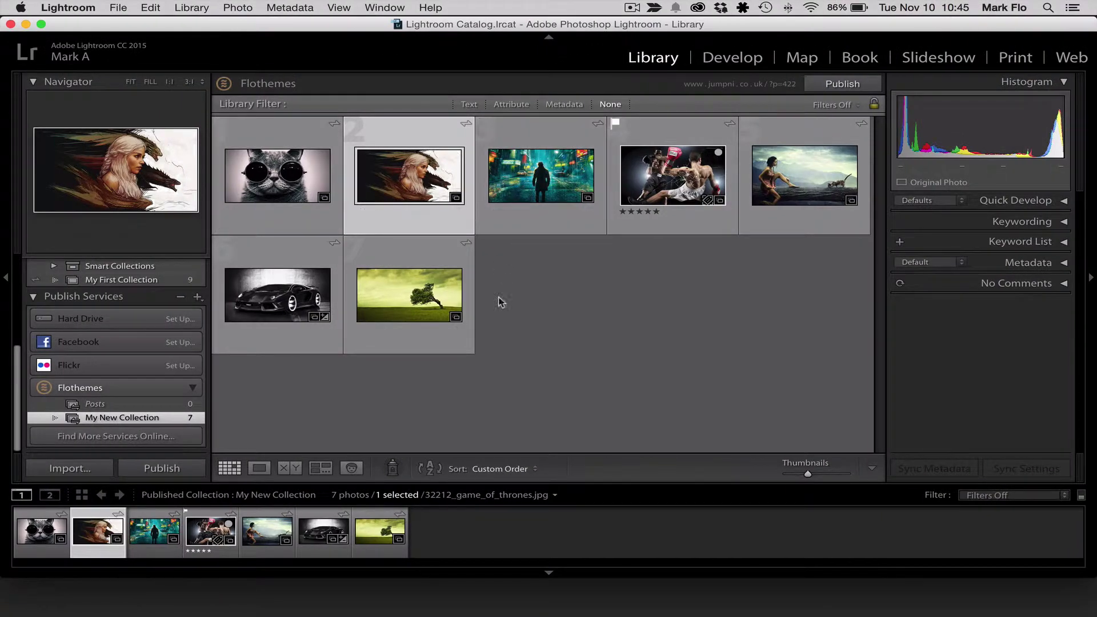
key("super+Tab")
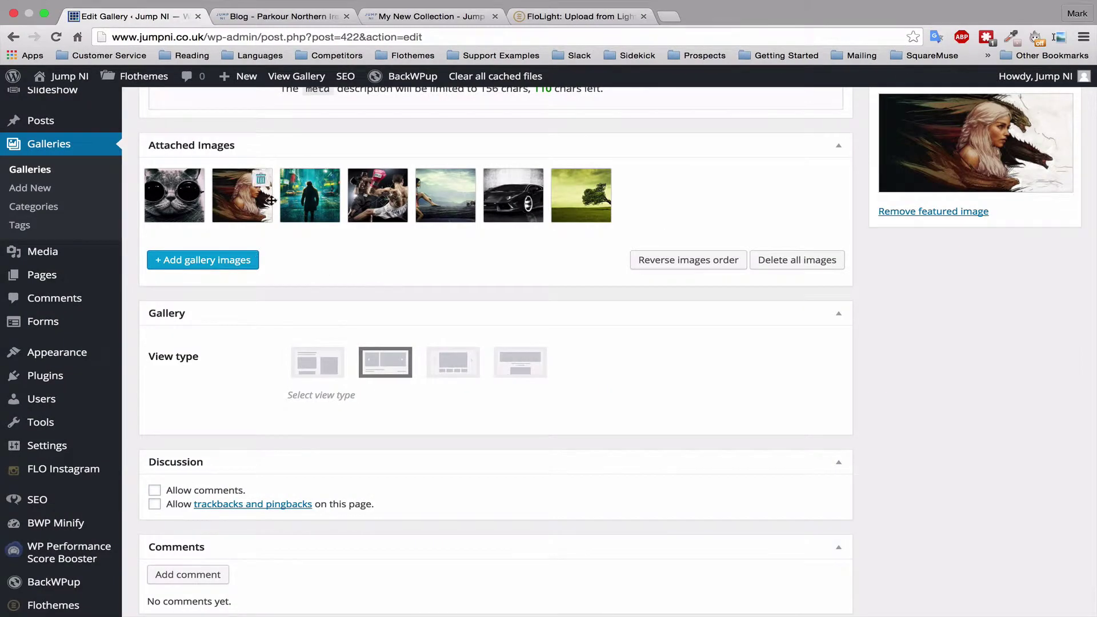
scroll(286, 260, "up", 10)
scroll(287, 260, "up", 2)
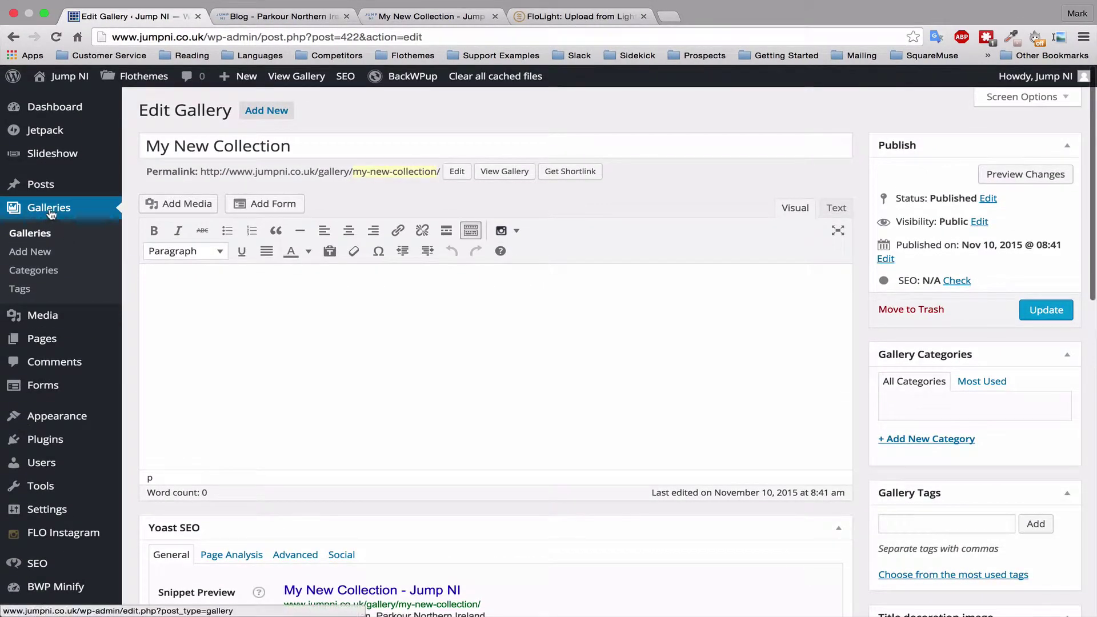
mouse_move(56, 190)
key("super+Tab")
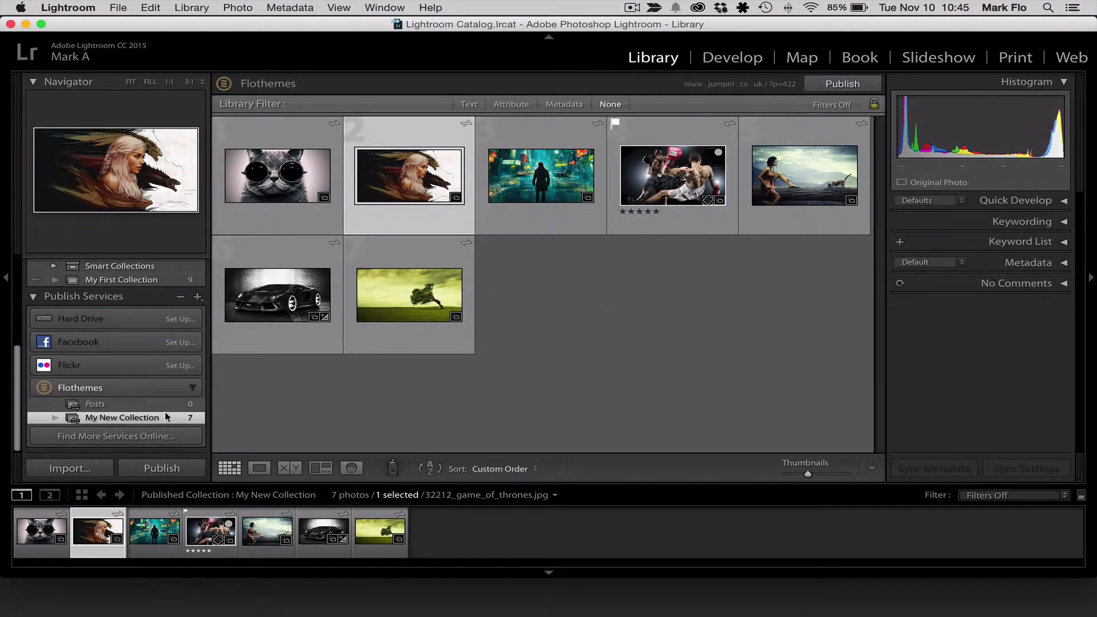
right_click(167, 417)
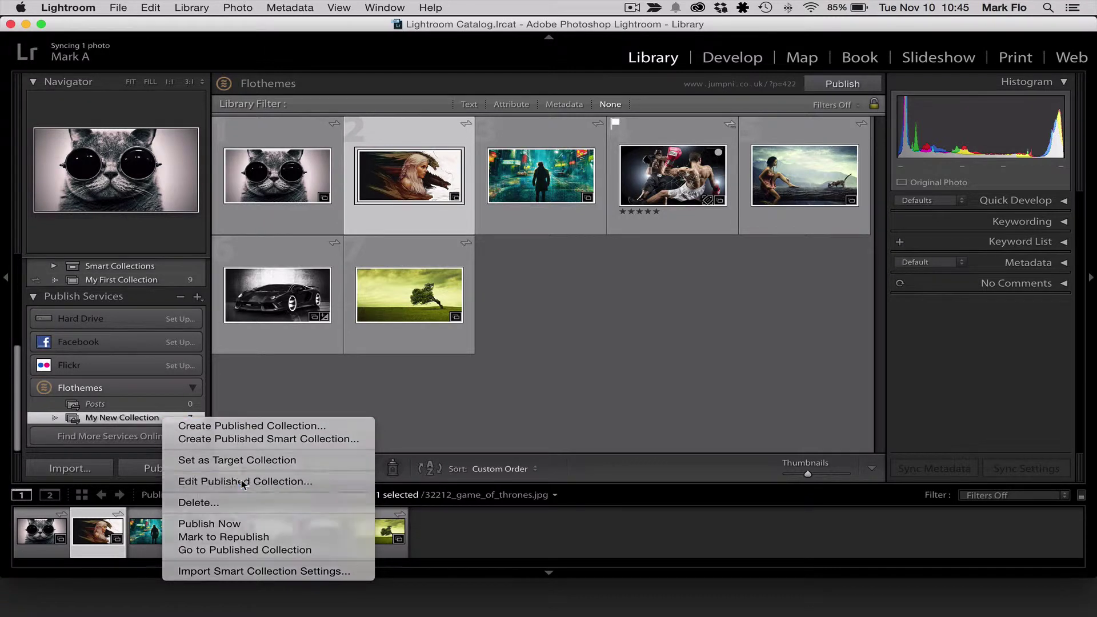
left_click(497, 394)
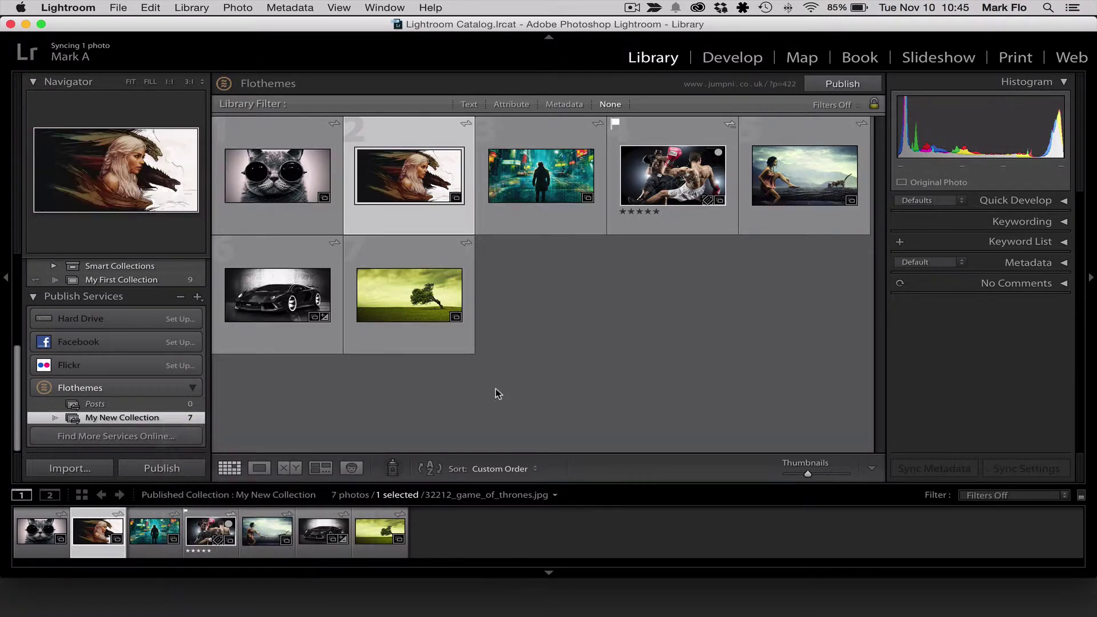
right_click(163, 422)
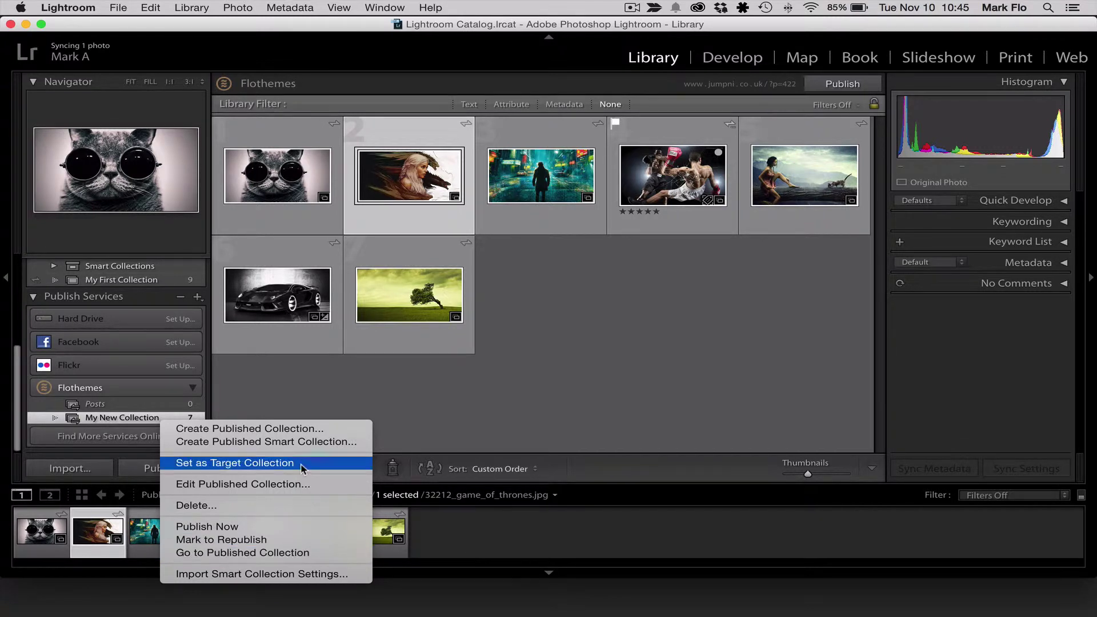
left_click(315, 483)
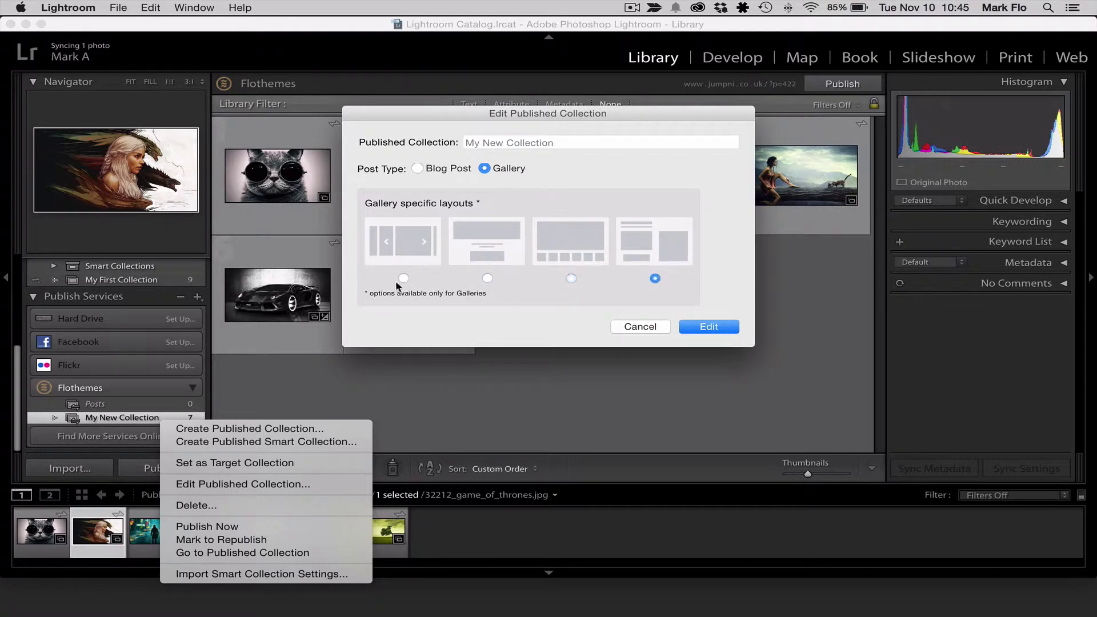
left_click(641, 327)
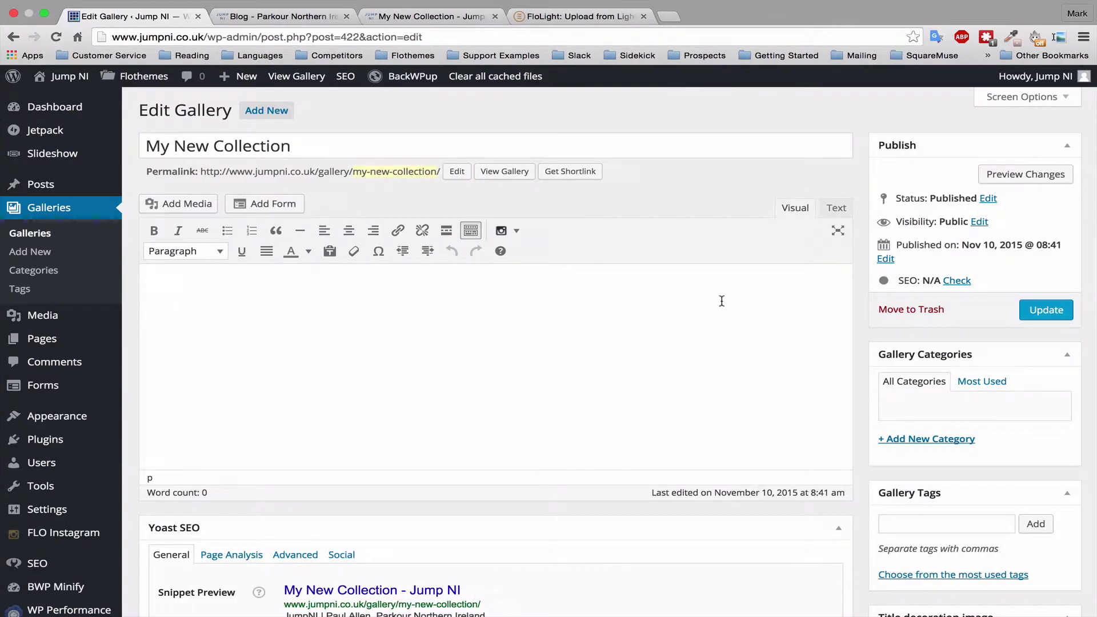
Scroll down to the Gallery view type setting in the editor and back to the top.
scroll(865, 311, "down", 12)
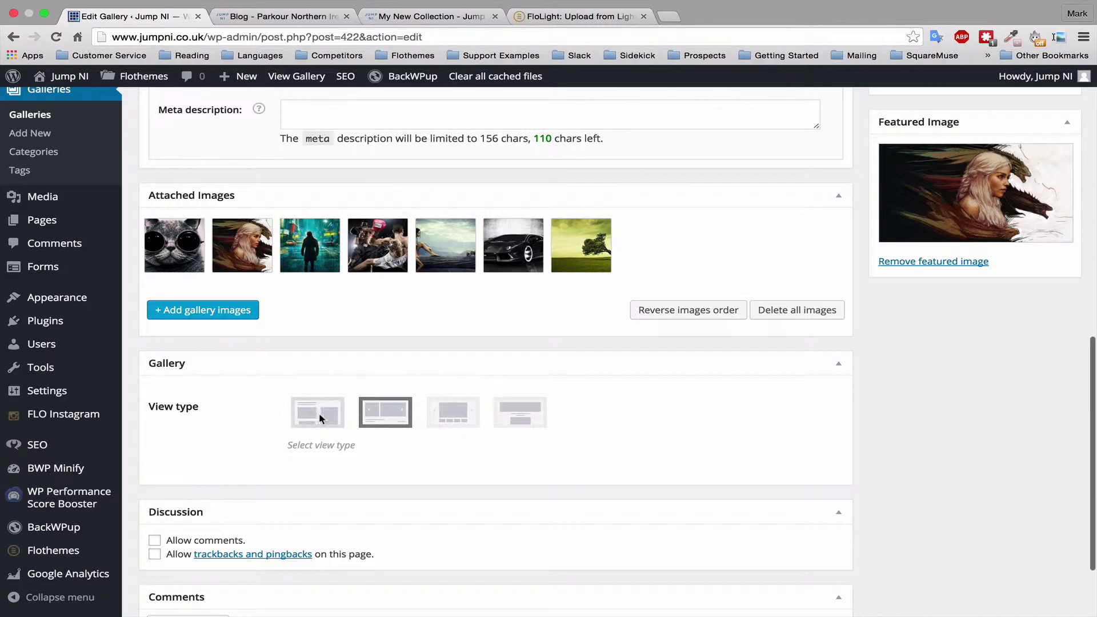
scroll(629, 413, "up", 12)
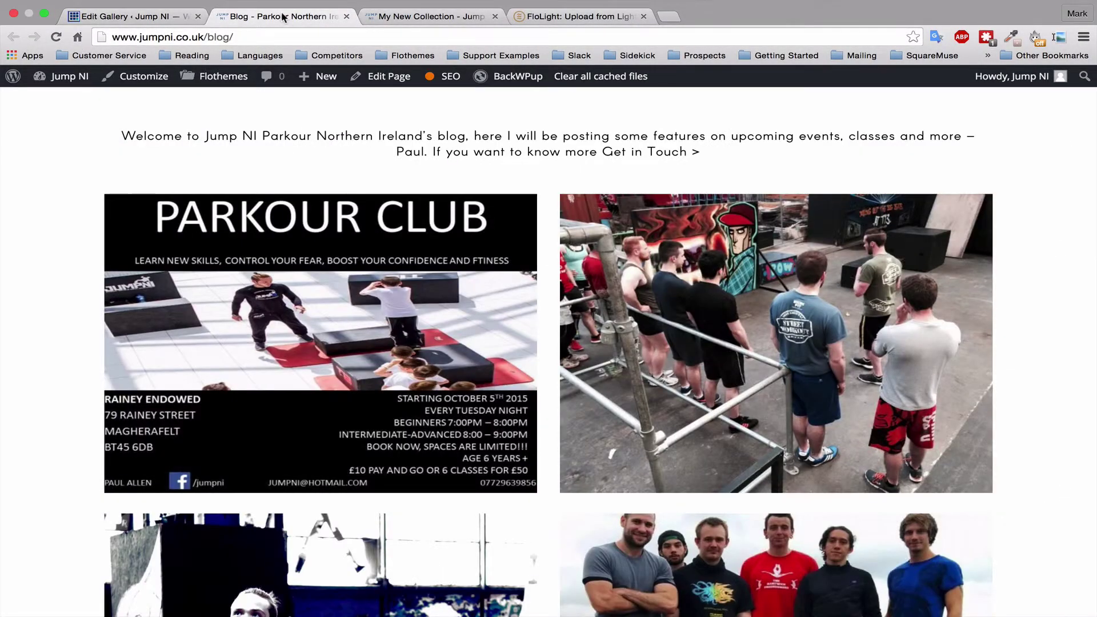
Scroll through the Jump NI Blog posts, then switch back to Lightroom.
scroll(649, 257, "down", 20)
scroll(651, 251, "up", 20)
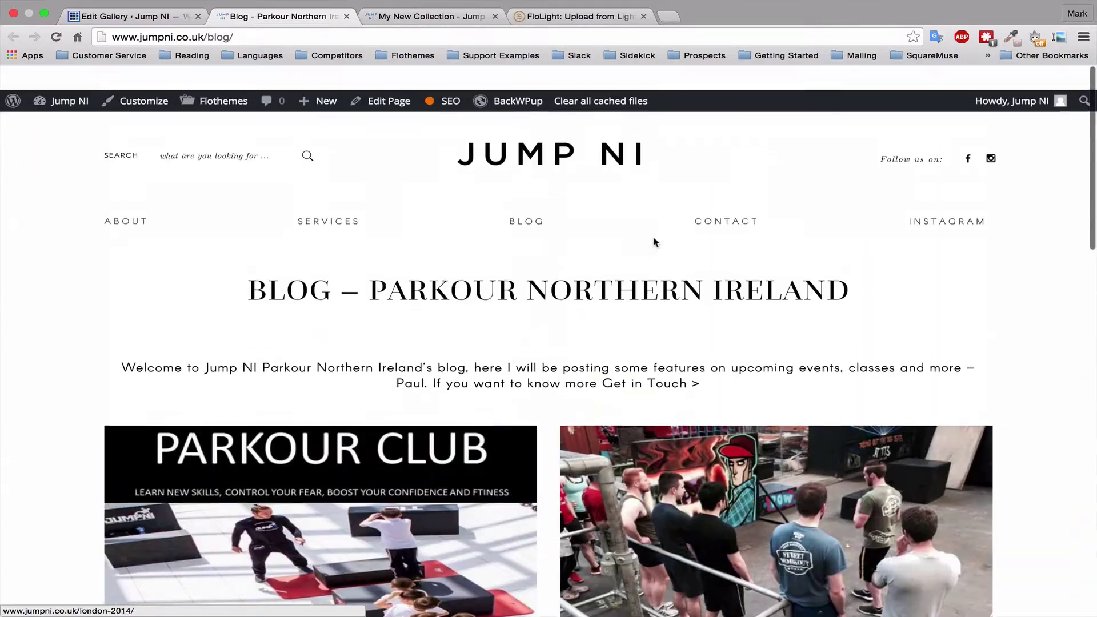
scroll(654, 242, "down", 3)
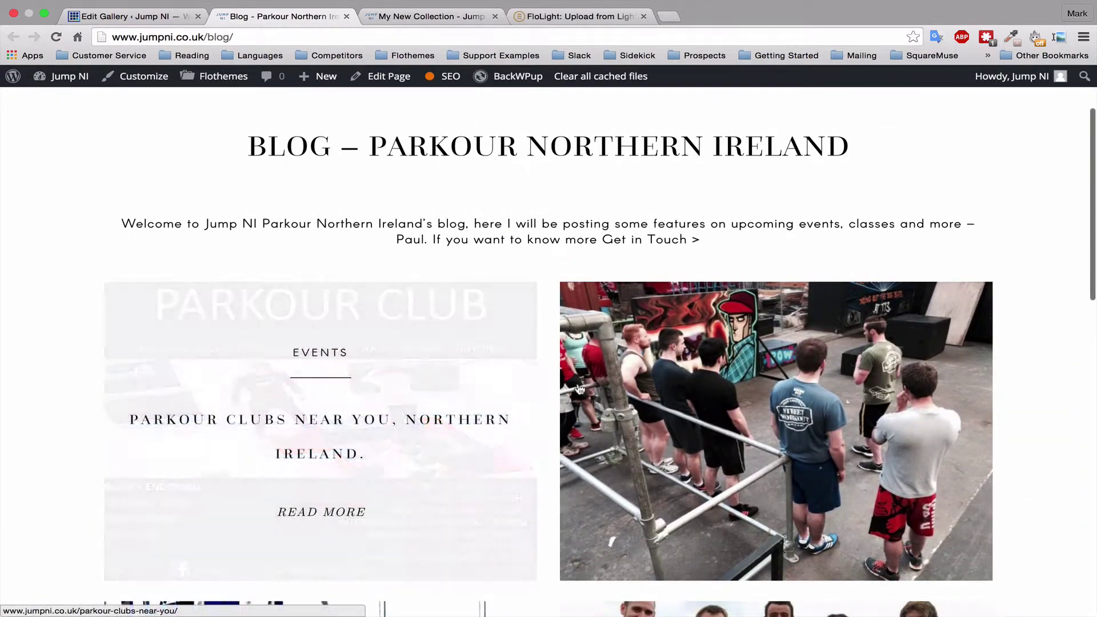
key("ctrl+Left")
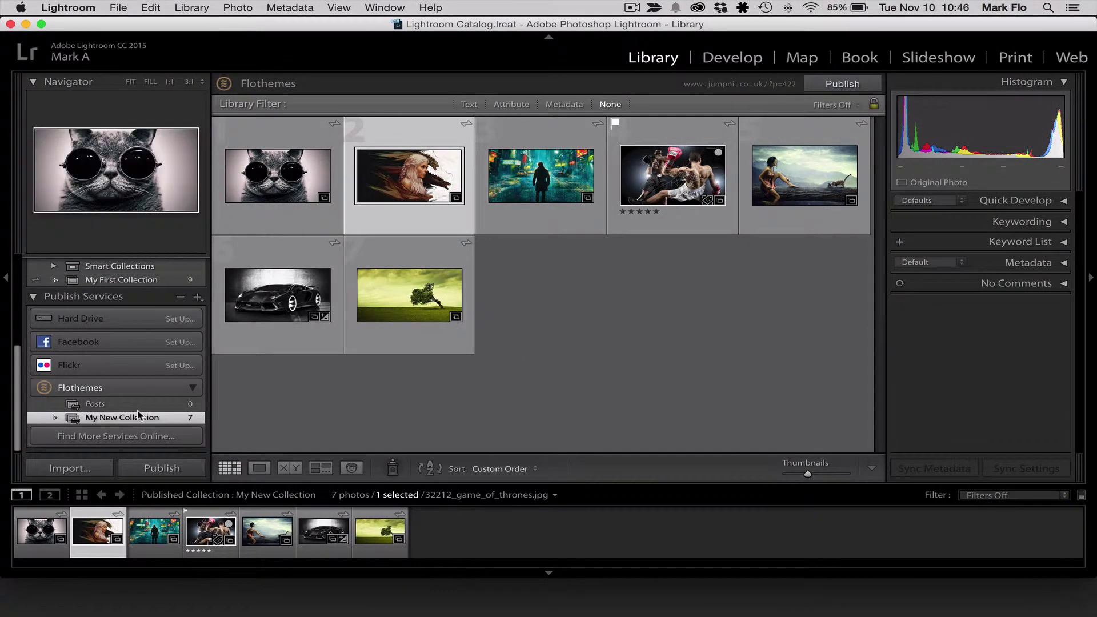
Create a Flothemes published collection named Published Collection with Post Type set to Blog Post.
right_click(160, 388)
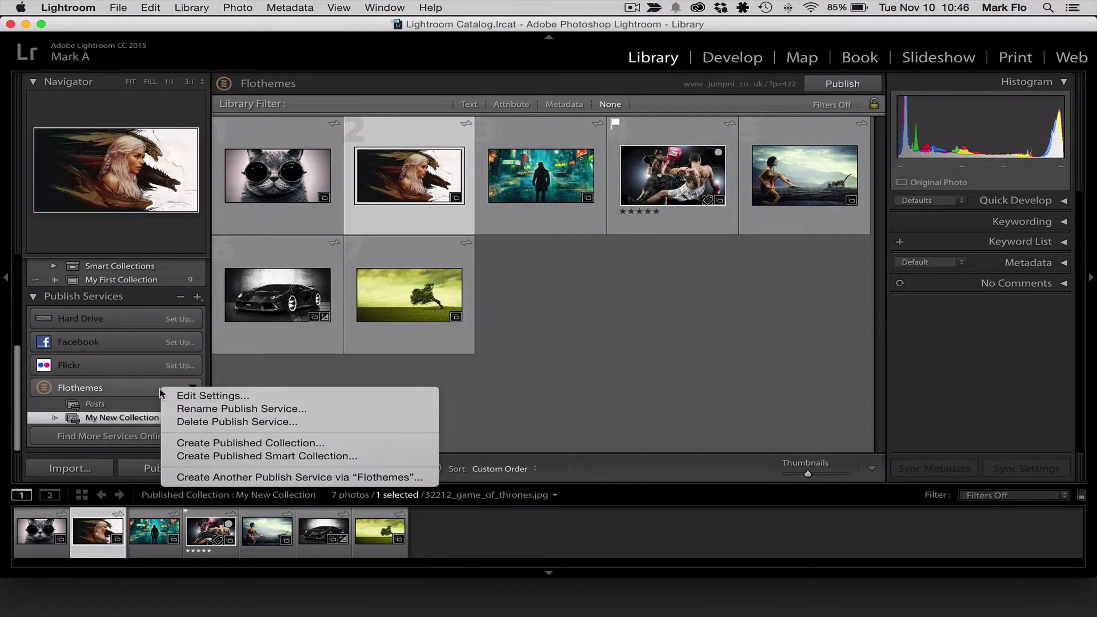
left_click(275, 443)
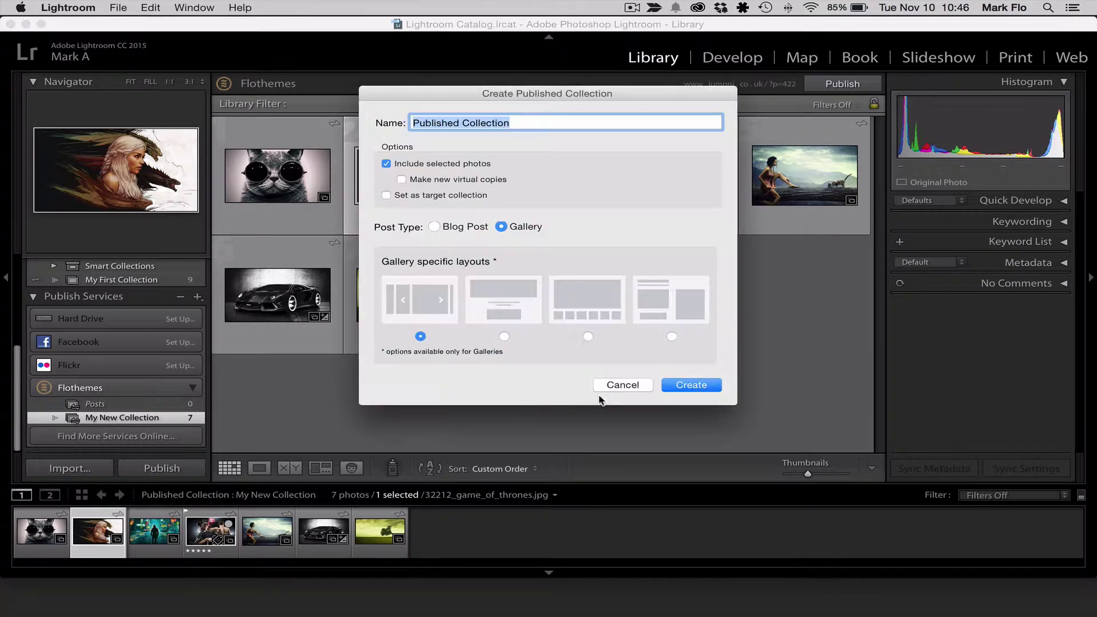
left_click(435, 227)
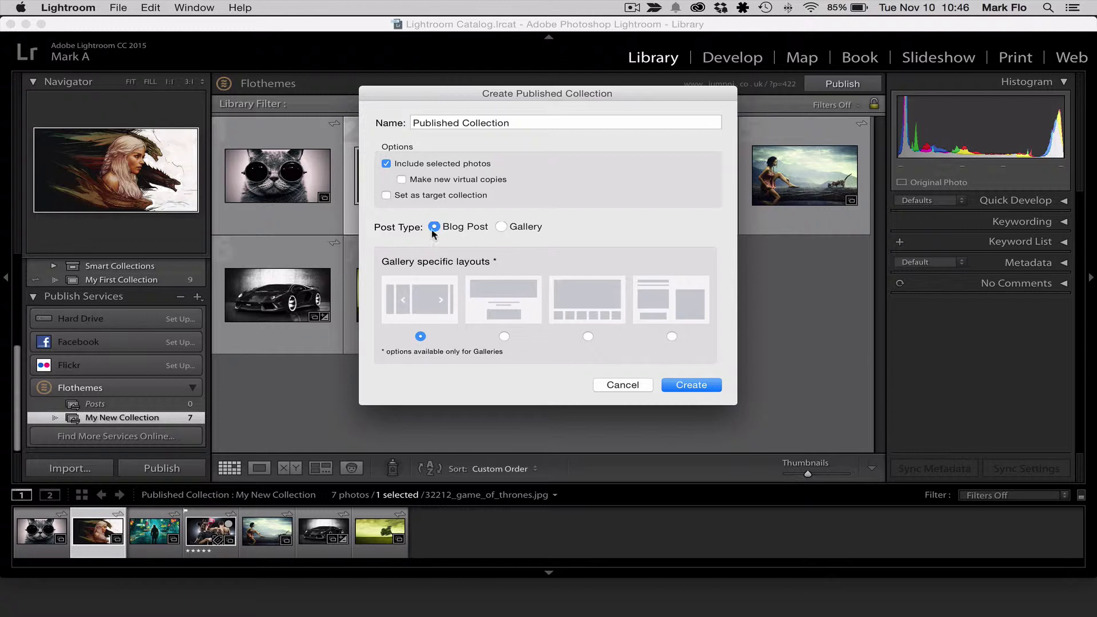
left_click(696, 387)
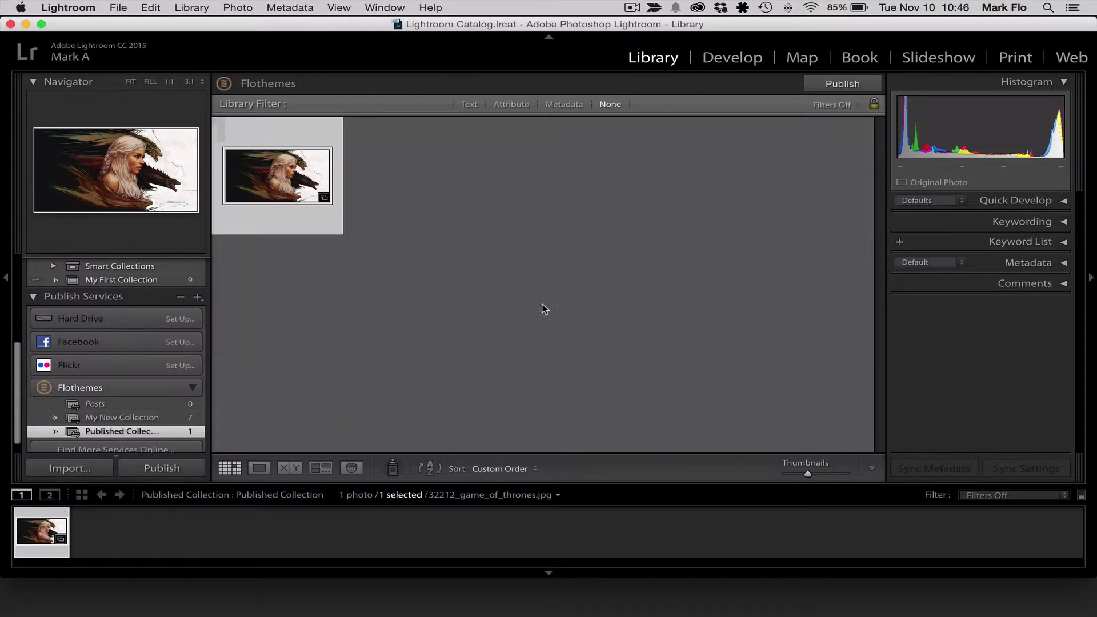
Add photos 7 through 9 from My First Collection to the Flothemes Published Collection.
scroll(148, 348, "up", 3)
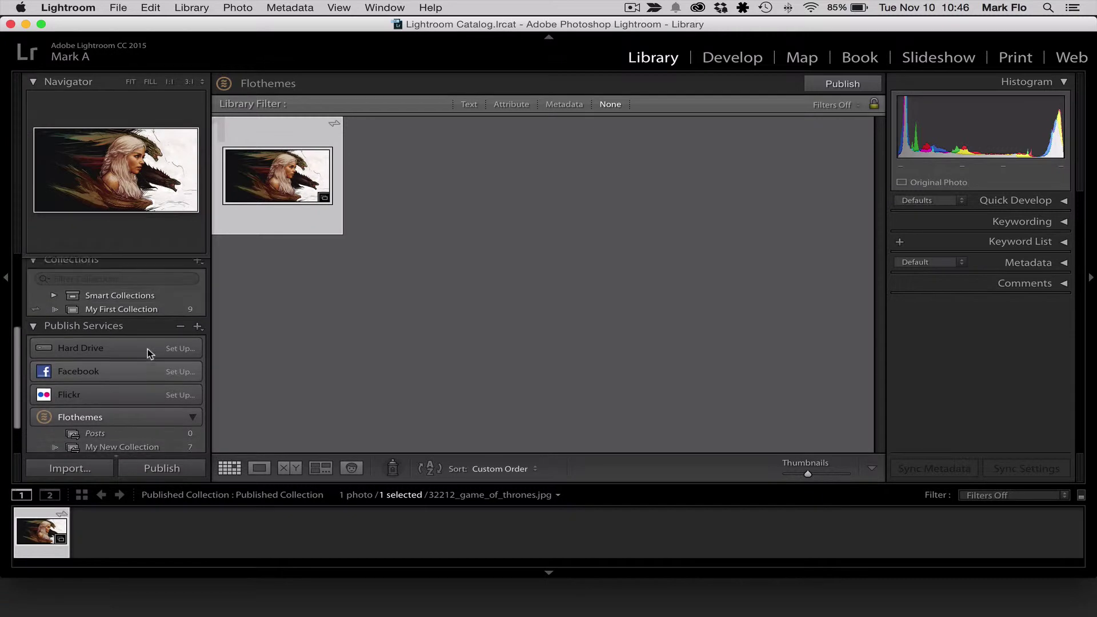
scroll(148, 348, "up", 1)
left_click(139, 340)
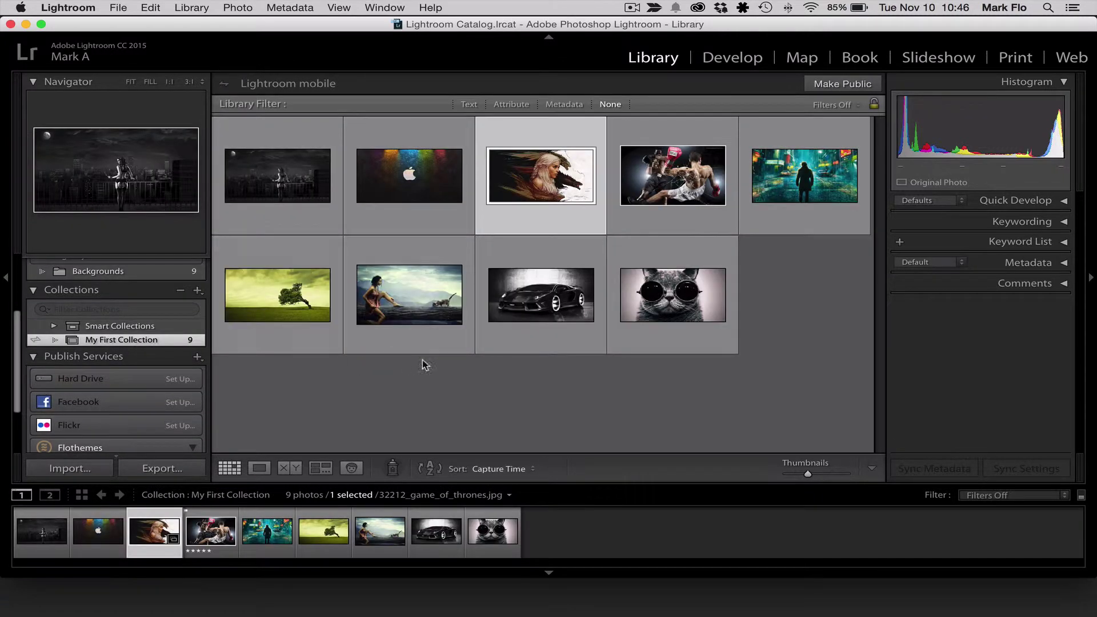
left_click(387, 320)
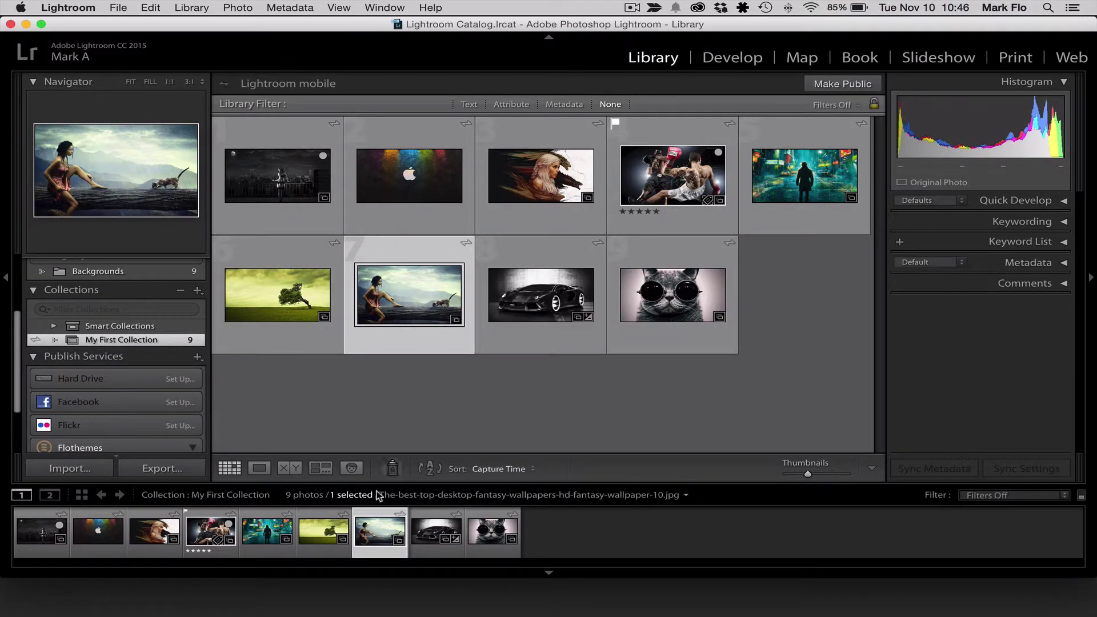
left_click(260, 534, "shift")
left_click(492, 531, "shift")
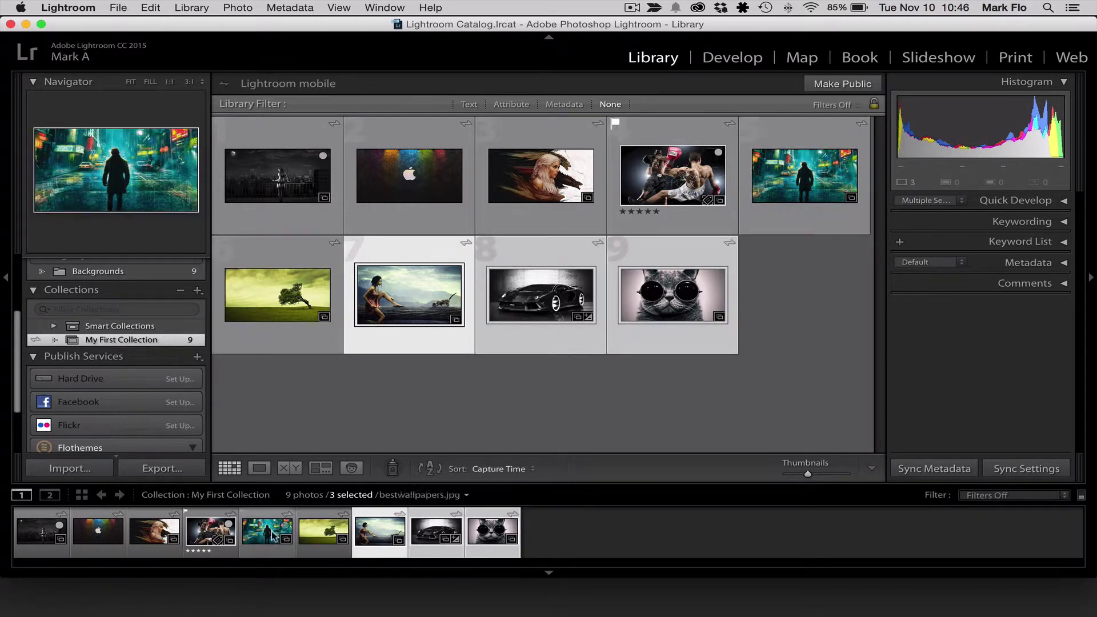
scroll(138, 371, "down", 3)
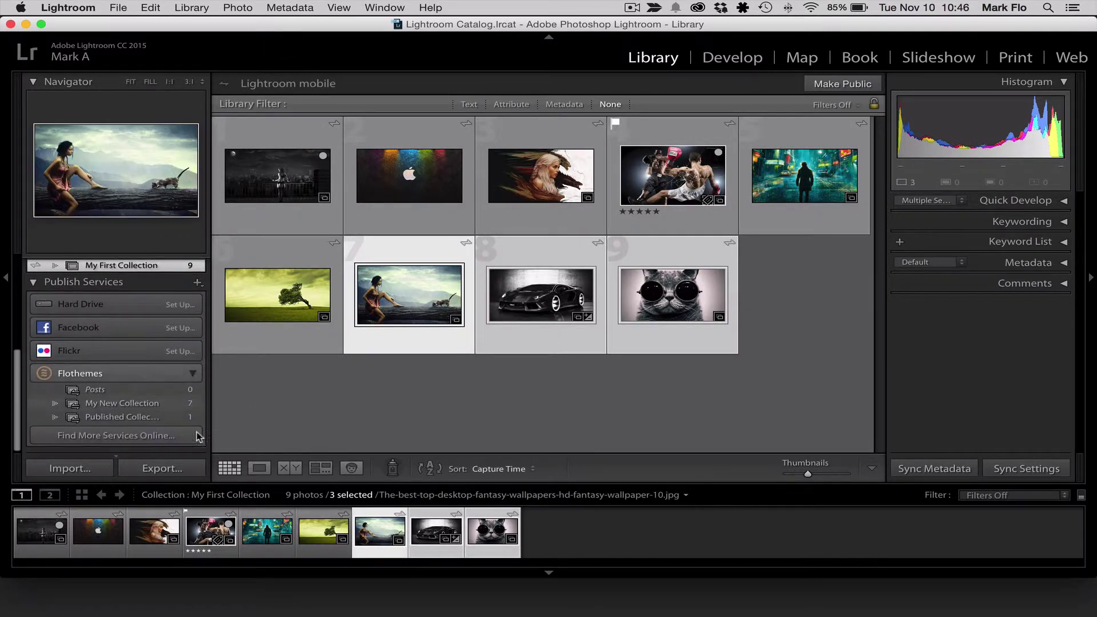
left_click_drag(368, 522, 158, 420)
Publish the Published Collection's four photos to the WordPress site.
left_click(142, 420)
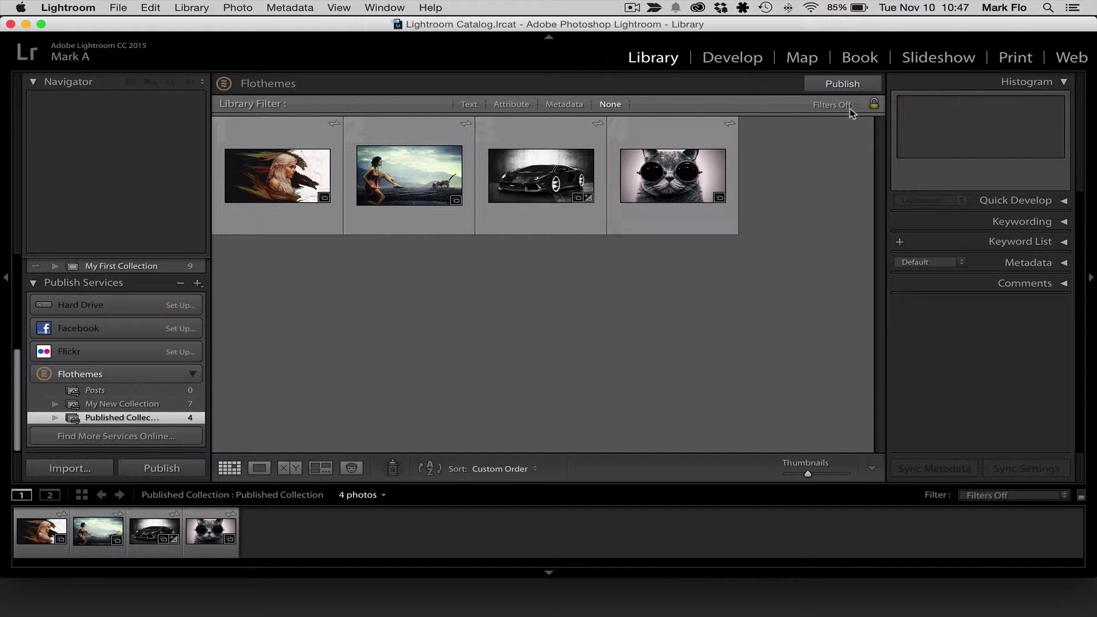
left_click(842, 84)
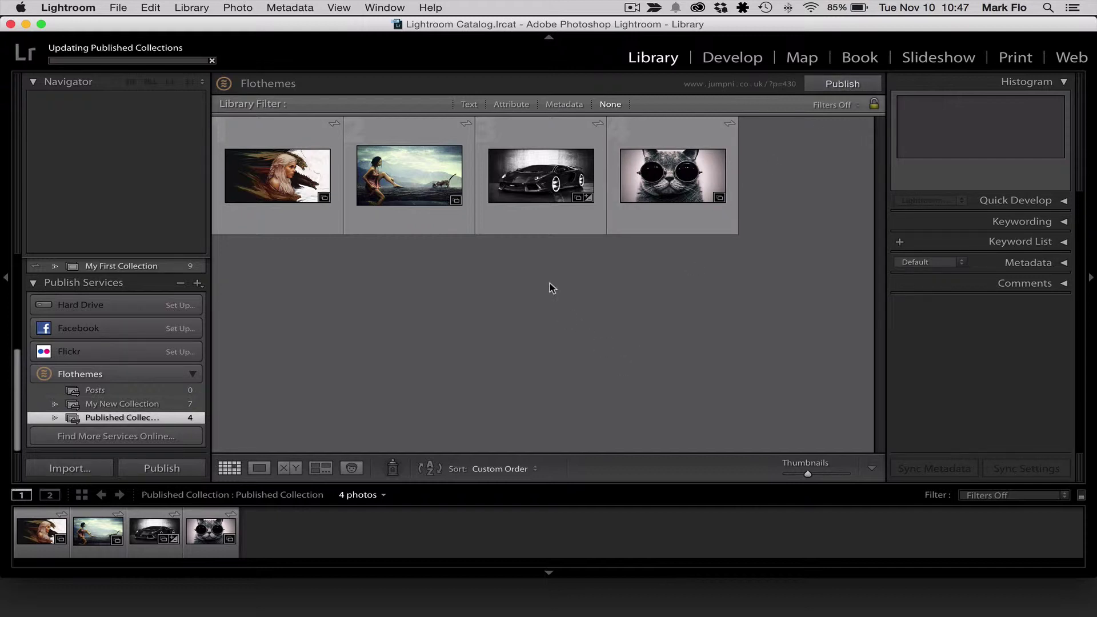
key("ctrl+Right")
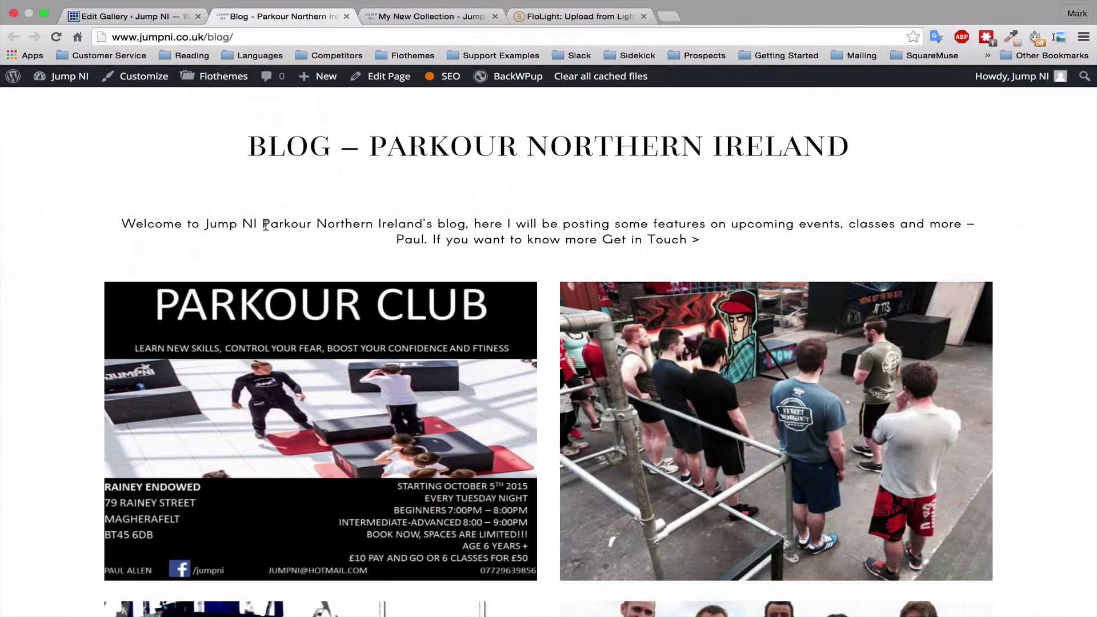
Confirm in the WordPress Posts list that Published Collection is now published, then open it.
left_click(134, 16)
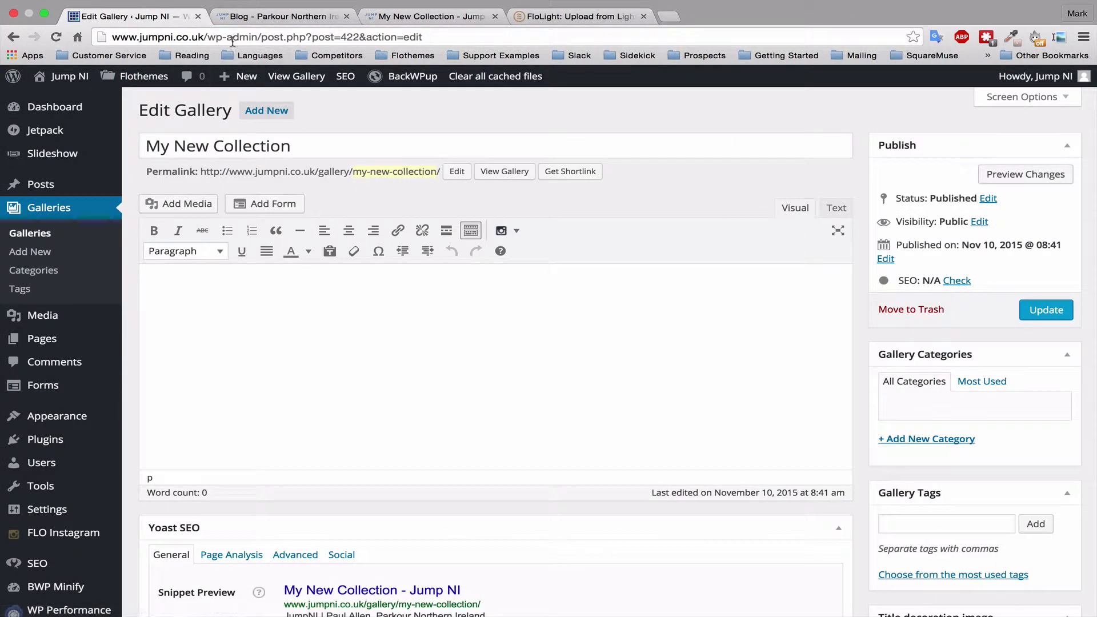
left_click(41, 184)
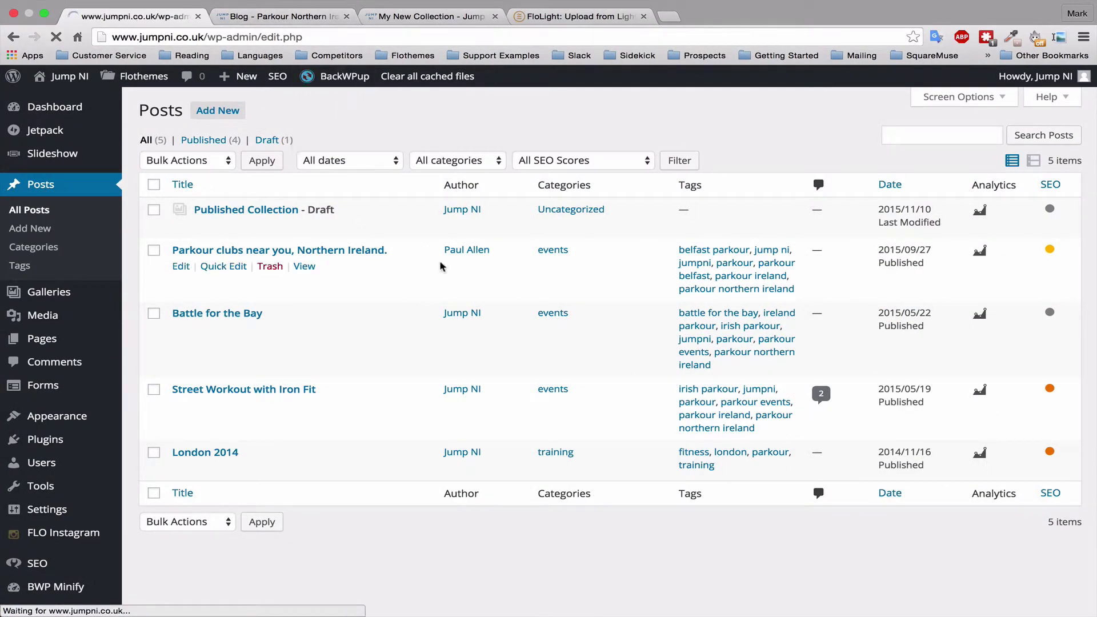
mouse_move(335, 229)
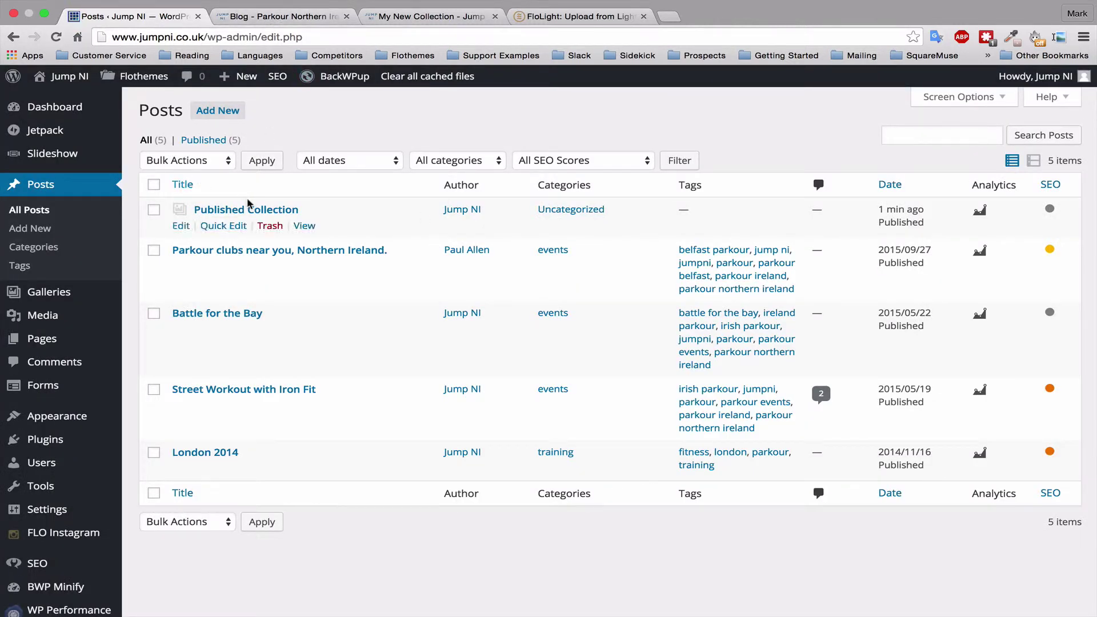
left_click(244, 211)
Reload the Jump NI blog to see the dragon-image post, then return to its editor.
left_click(283, 16)
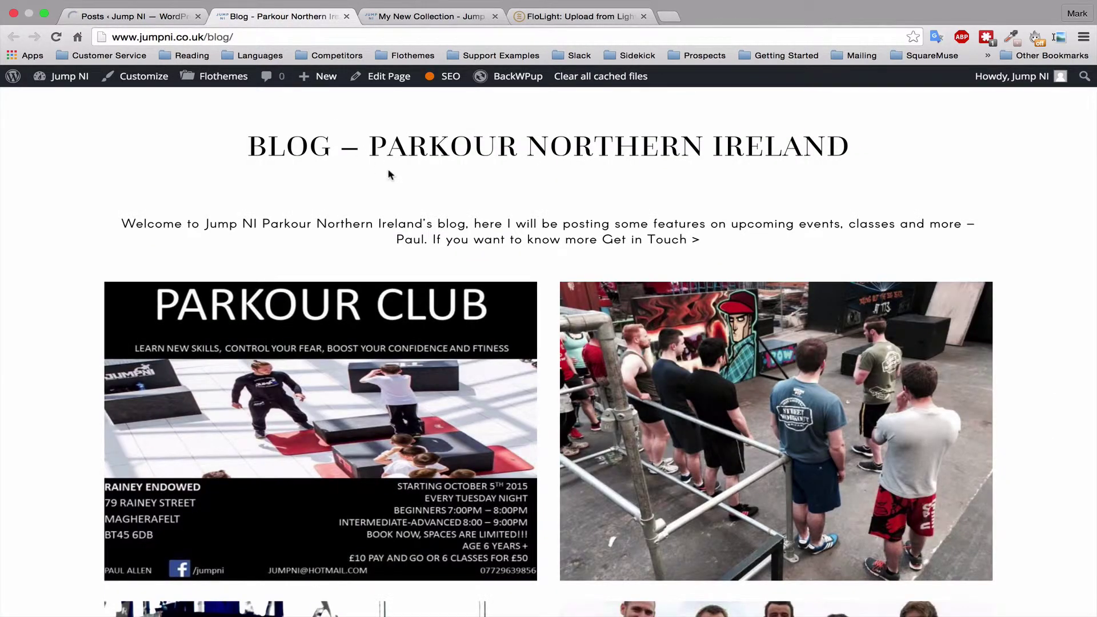
key("super+r")
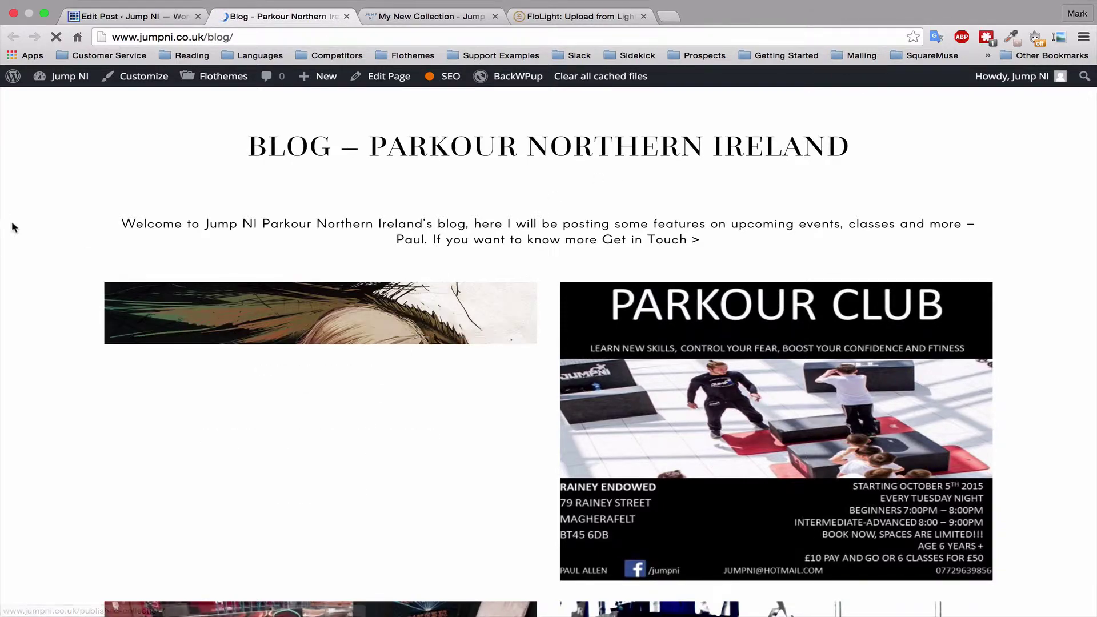
scroll(276, 311, "down", 3)
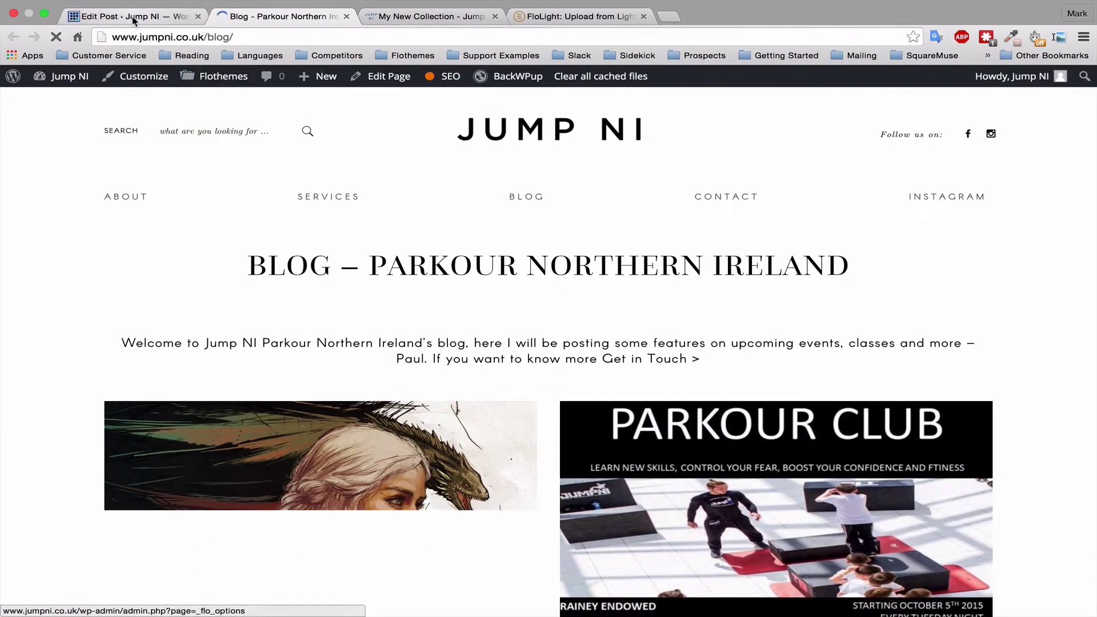
left_click(132, 16)
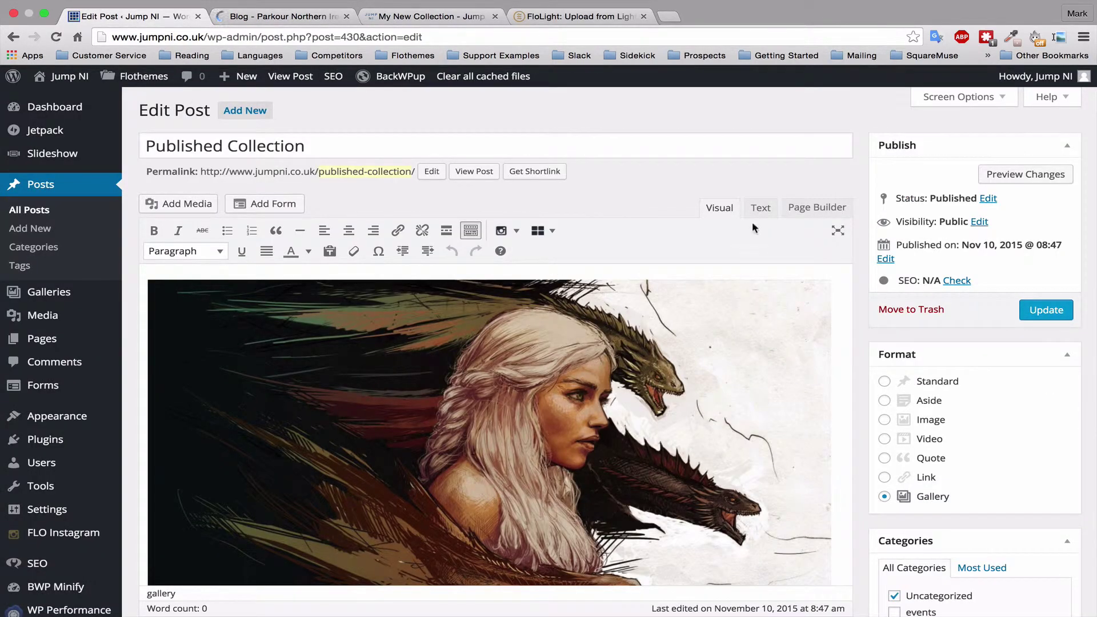
scroll(788, 280, "down", 15)
scroll(790, 293, "up", 10)
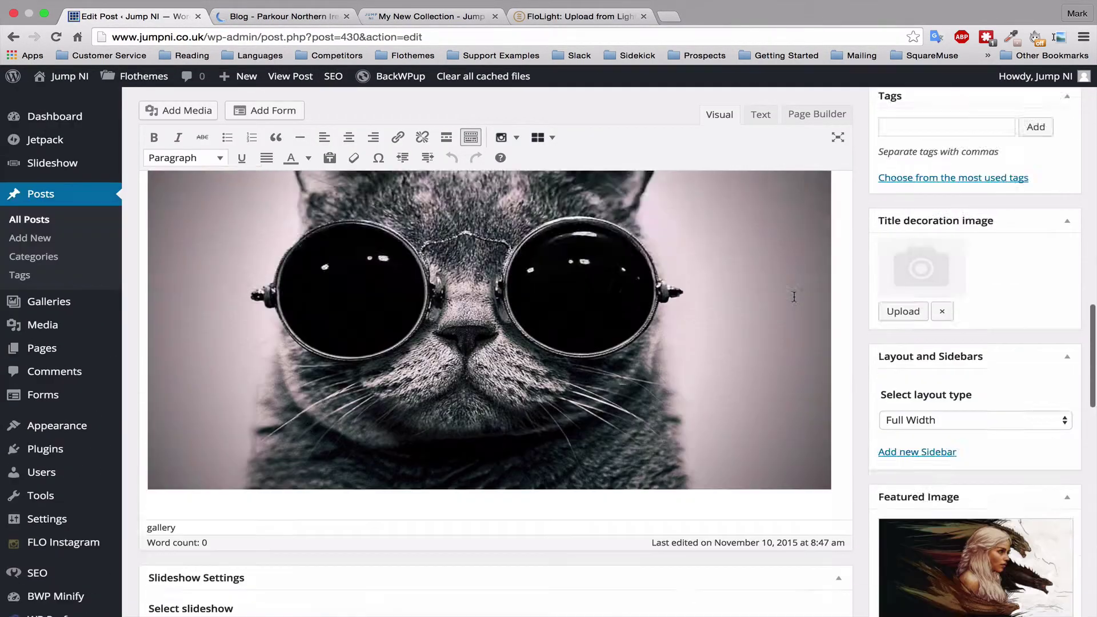
left_click(752, 114)
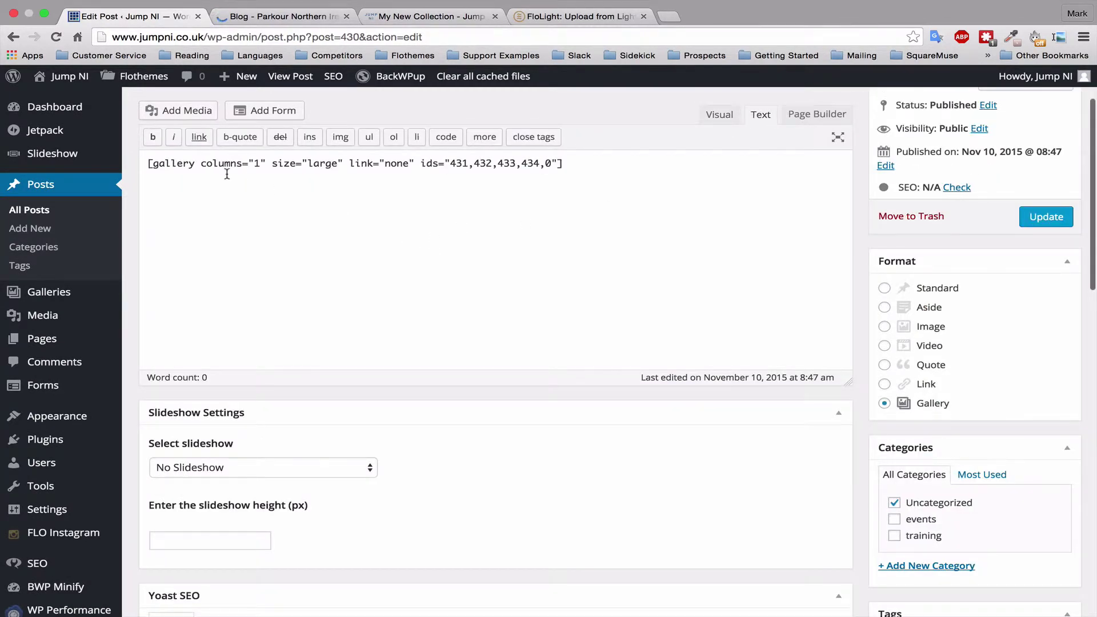
left_click_drag(218, 165, 145, 165)
left_click(614, 165)
left_click(145, 164)
left_click(719, 117)
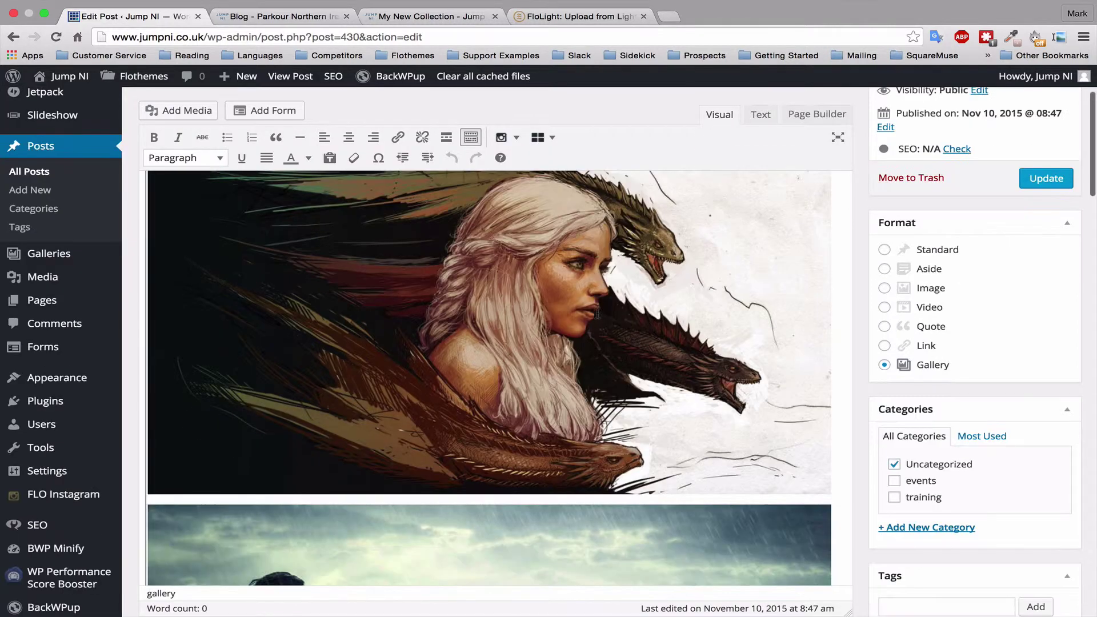
scroll(598, 311, "up", 3)
mouse_move(480, 276)
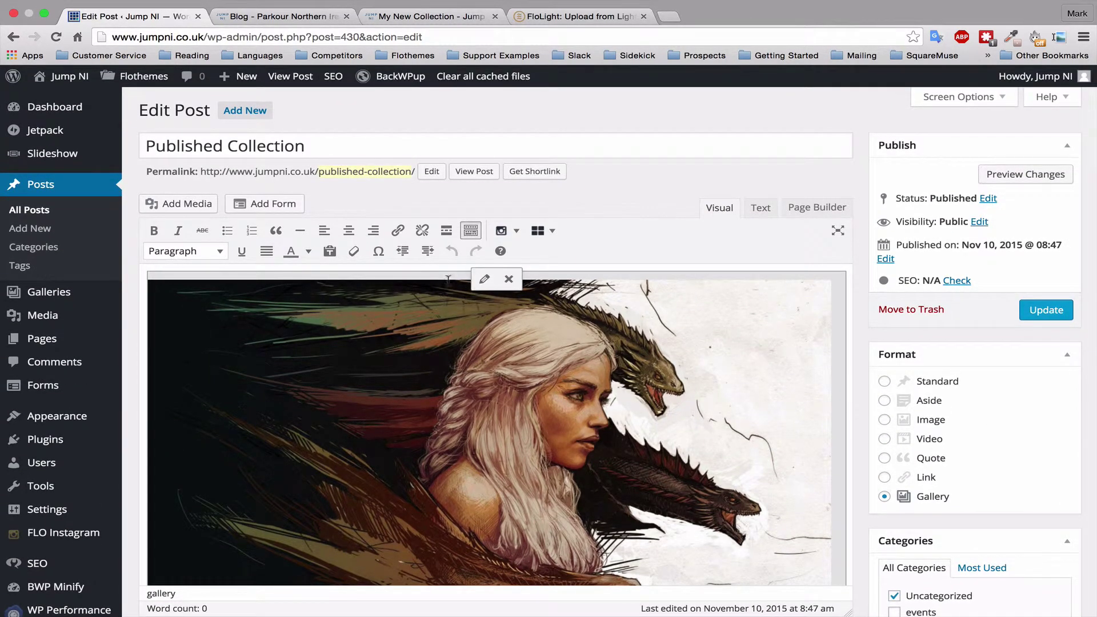
Set the Published Collection gallery to 2 columns and update the gallery.
left_click(484, 279)
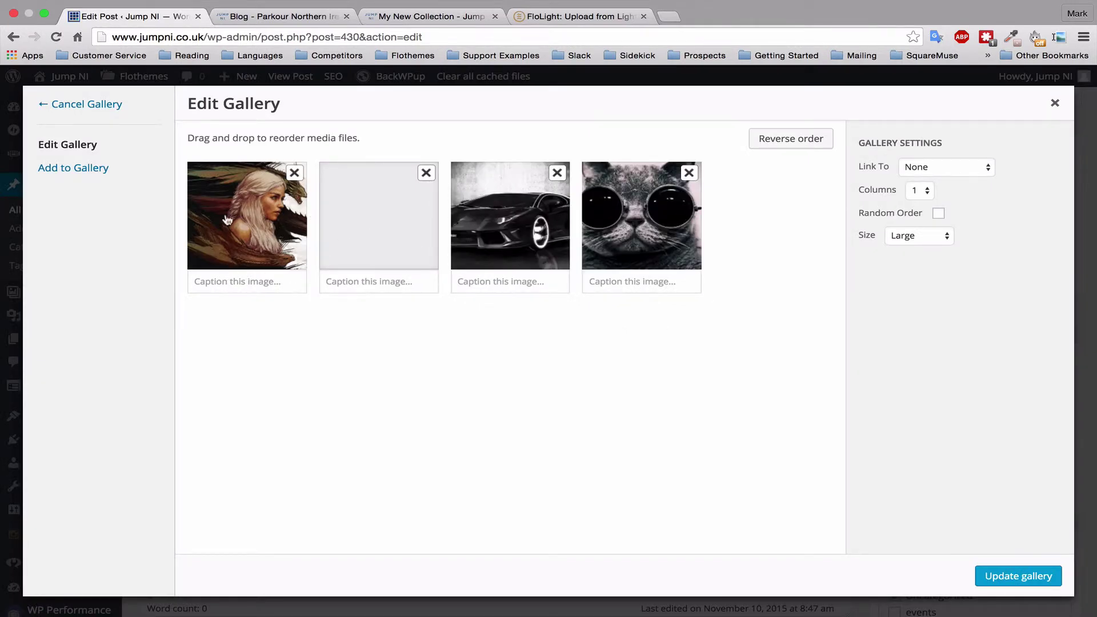
mouse_move(540, 228)
left_mouse_down()
mouse_move(306, 220)
mouse_move(543, 226)
left_mouse_up()
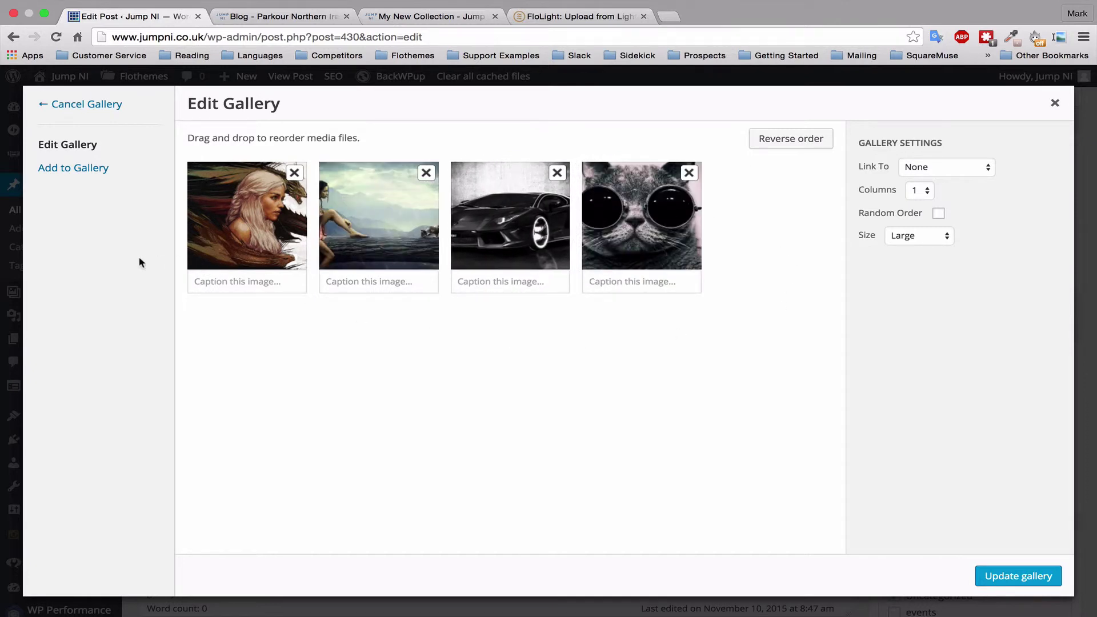
left_click(918, 190)
left_click(916, 214)
left_click(918, 190)
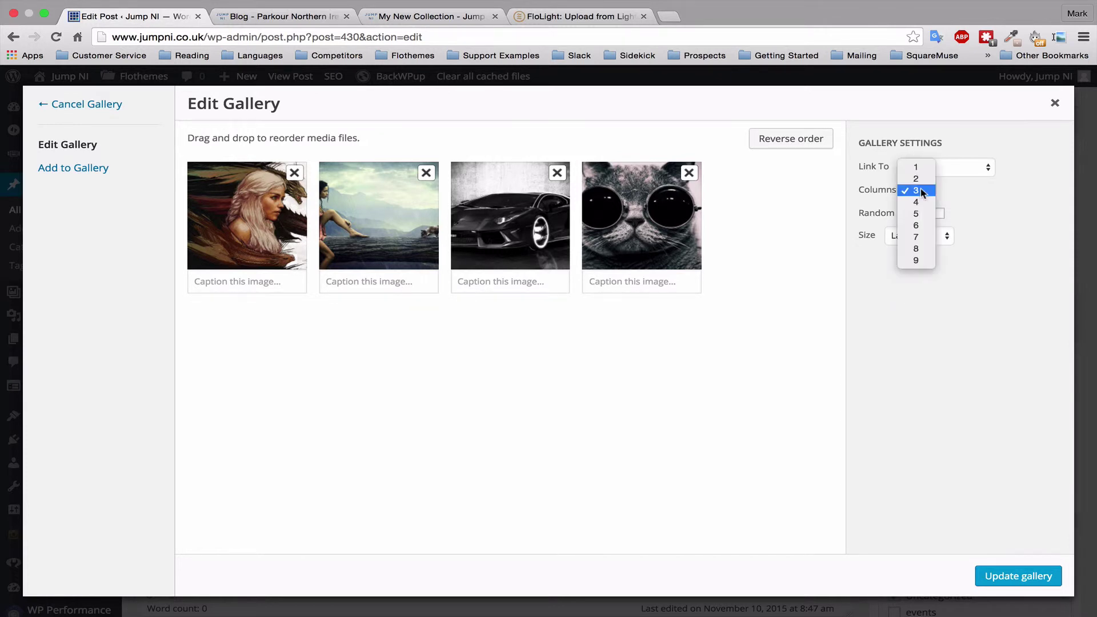
left_click(923, 166)
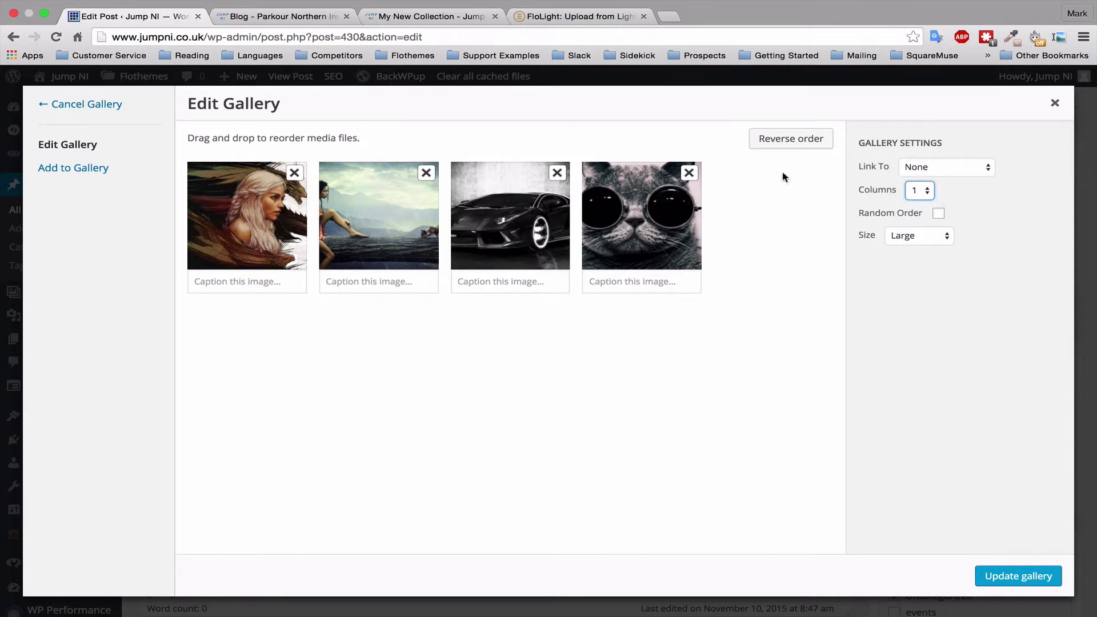
left_click(921, 193)
left_click(926, 203)
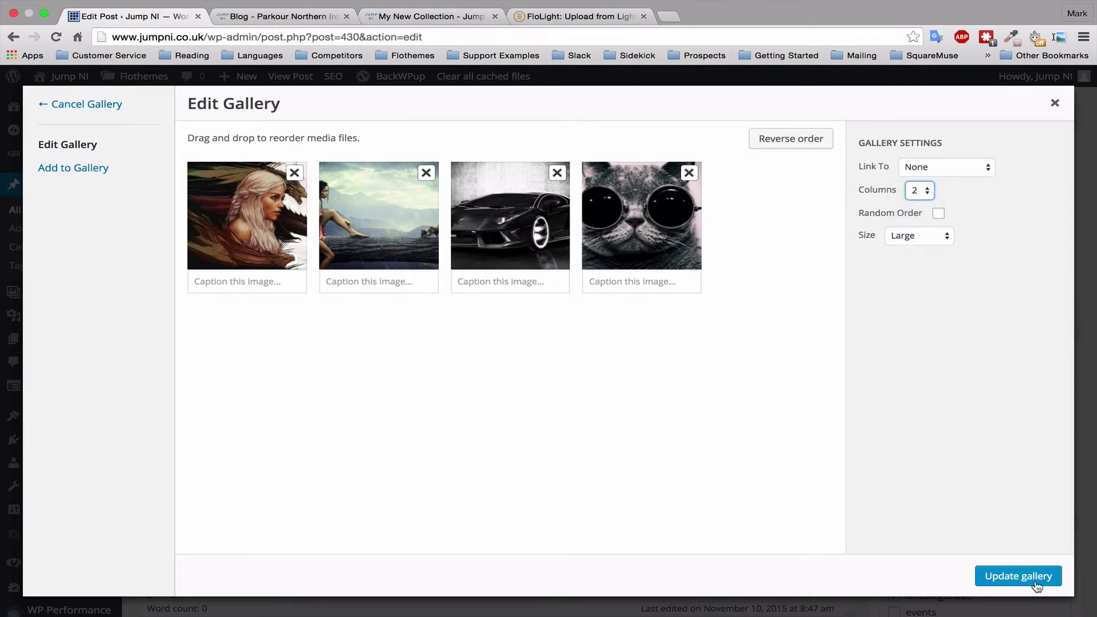
left_click(1028, 577)
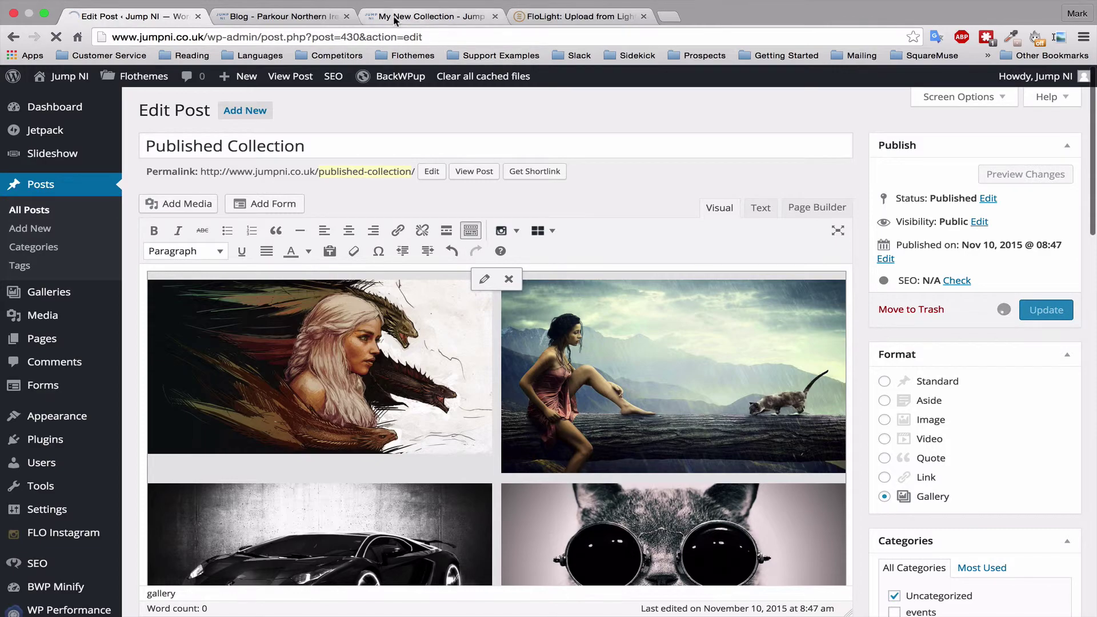
Open the Published Collection post from the Jump NI blog page.
left_click(431, 16)
left_click(281, 17)
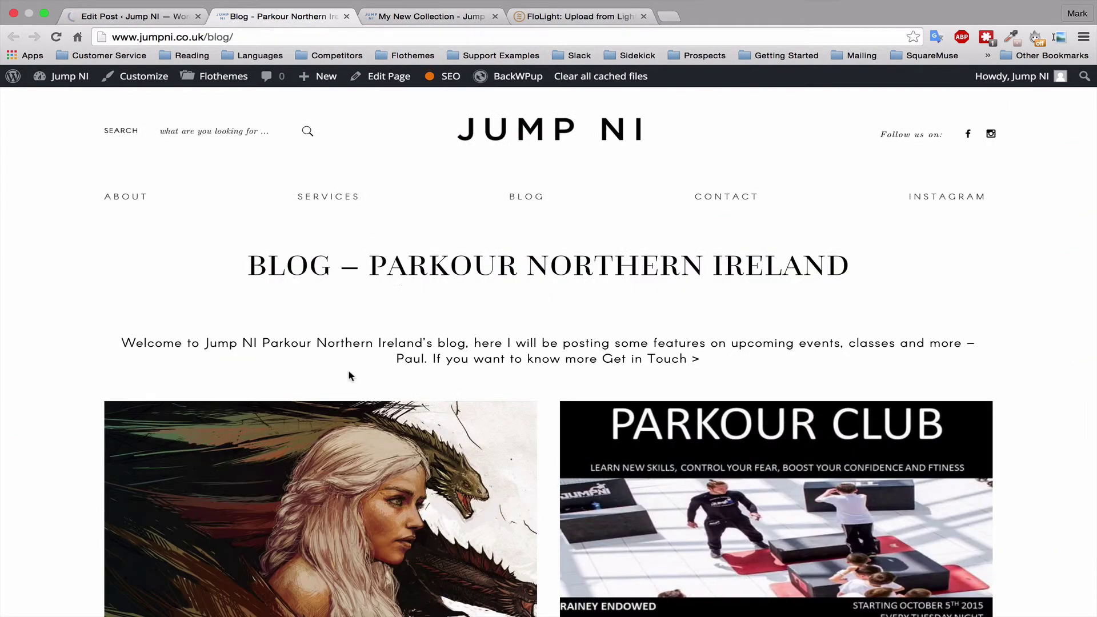
left_click(421, 411)
scroll(477, 193, "down", 6)
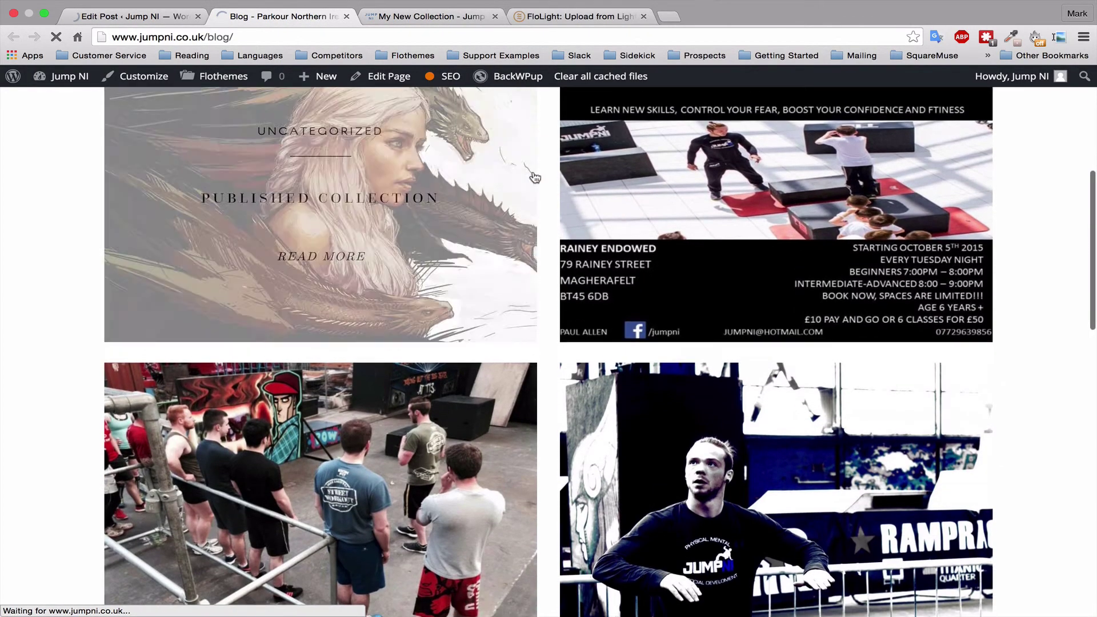